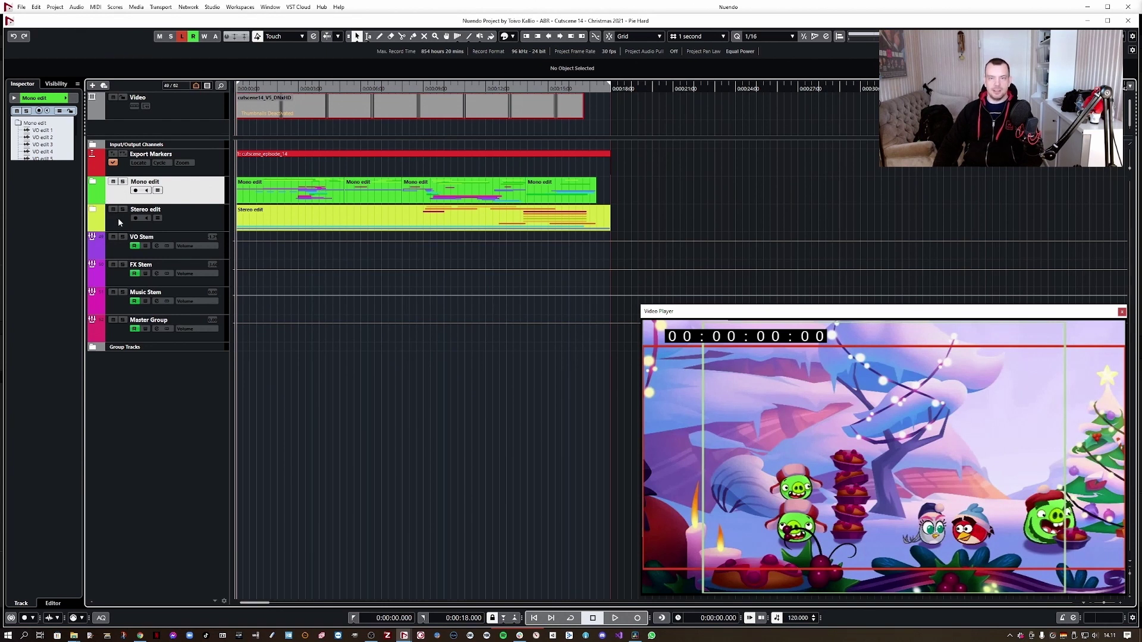
Expand the Mono edit and Stereo edit folder tracks and play the full mix against the video.
left_click(94, 186)
scroll(100, 450, "down", 10)
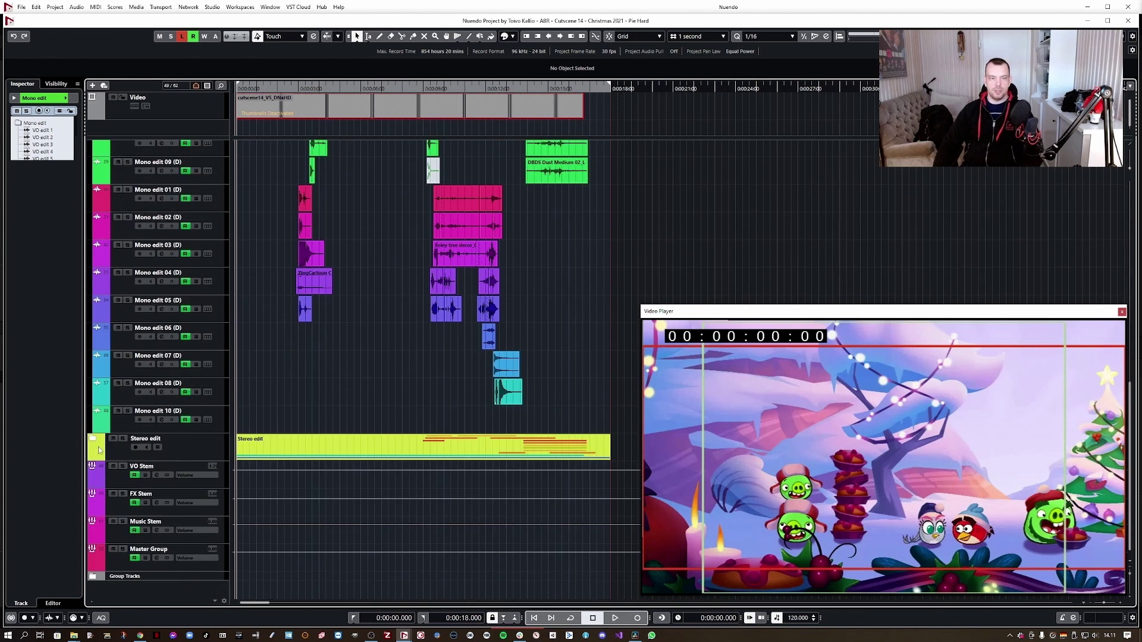
left_click(93, 440)
scroll(158, 456, "down", 5)
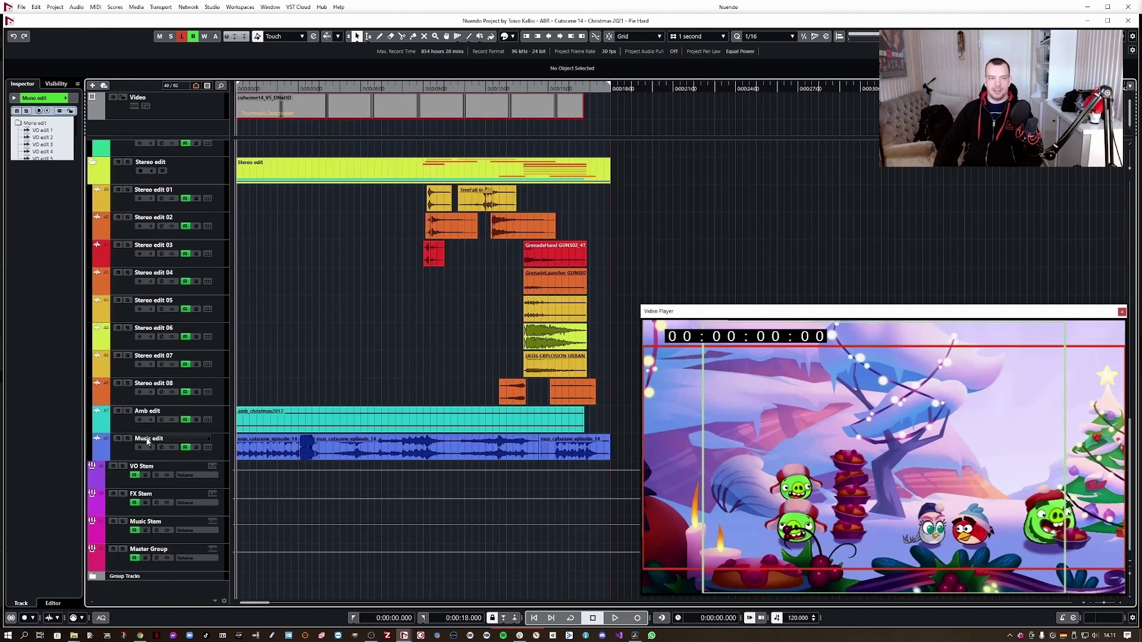
scroll(147, 441, "up", 8)
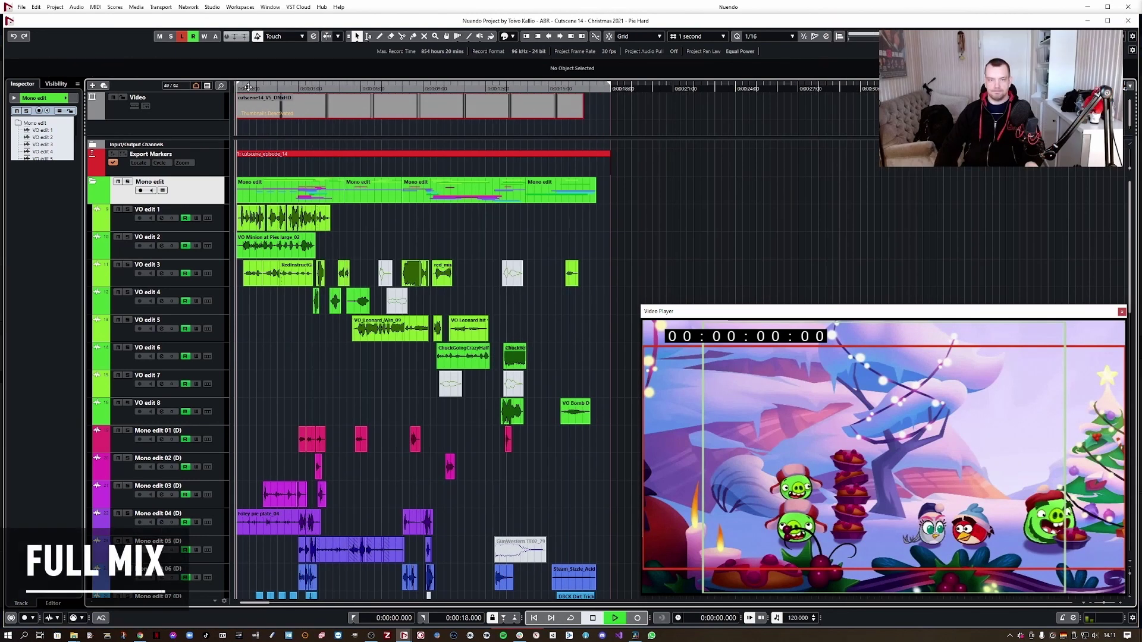
key("space")
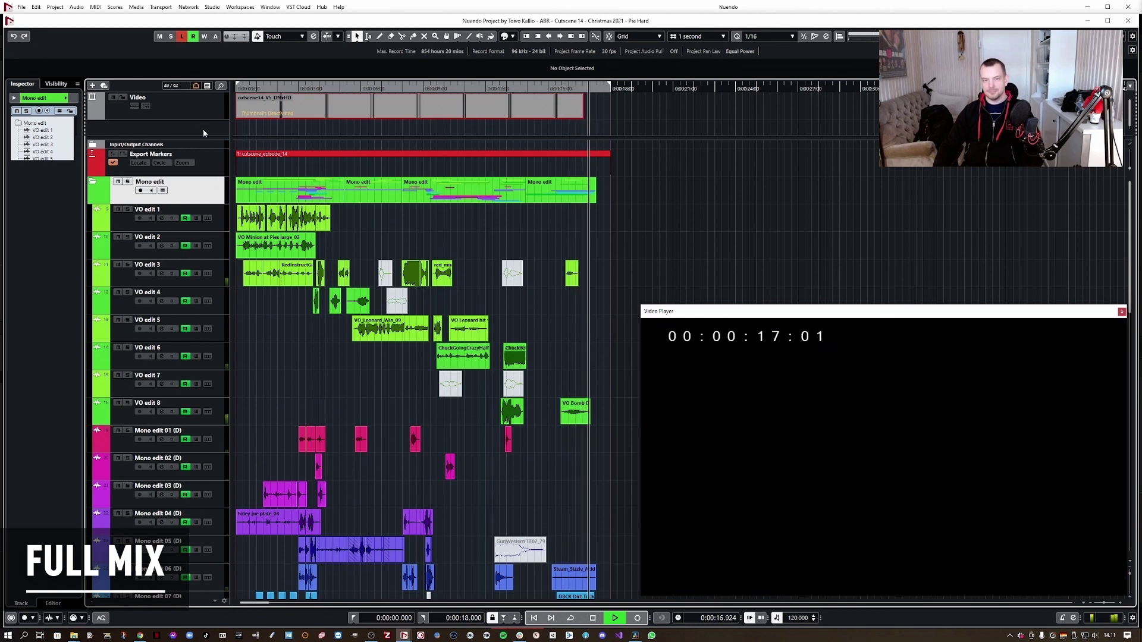
Stop playback and solo the VO edit 1 through VO edit 8 vocal tracks.
key("space")
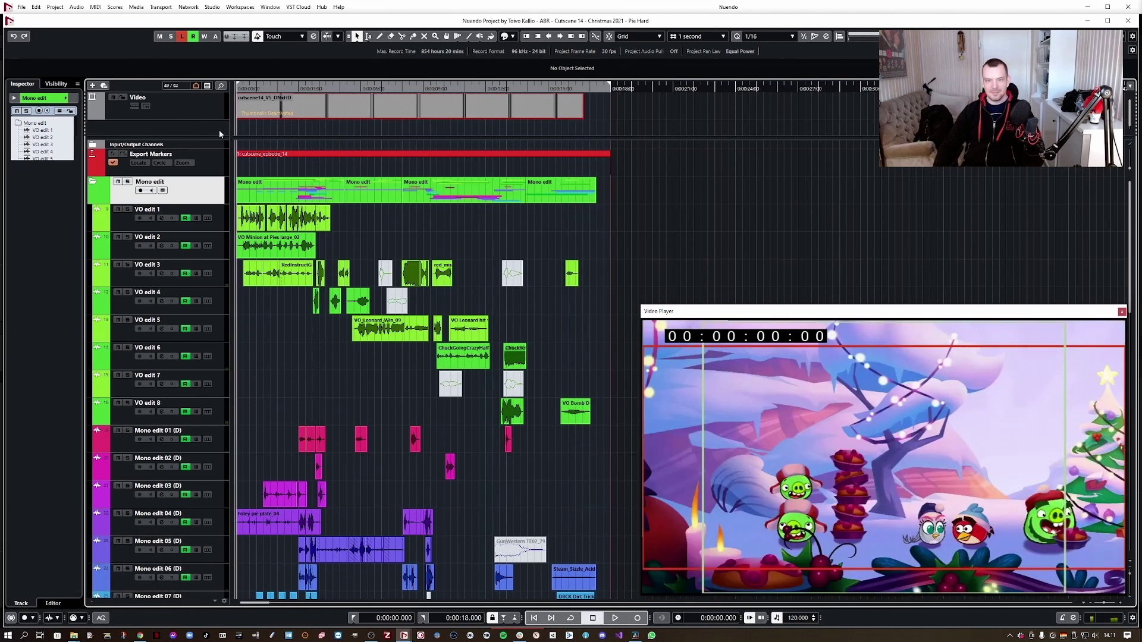
mouse_move(357, 196)
left_mouse_down()
mouse_move(333, 196)
mouse_move(358, 196)
left_mouse_up()
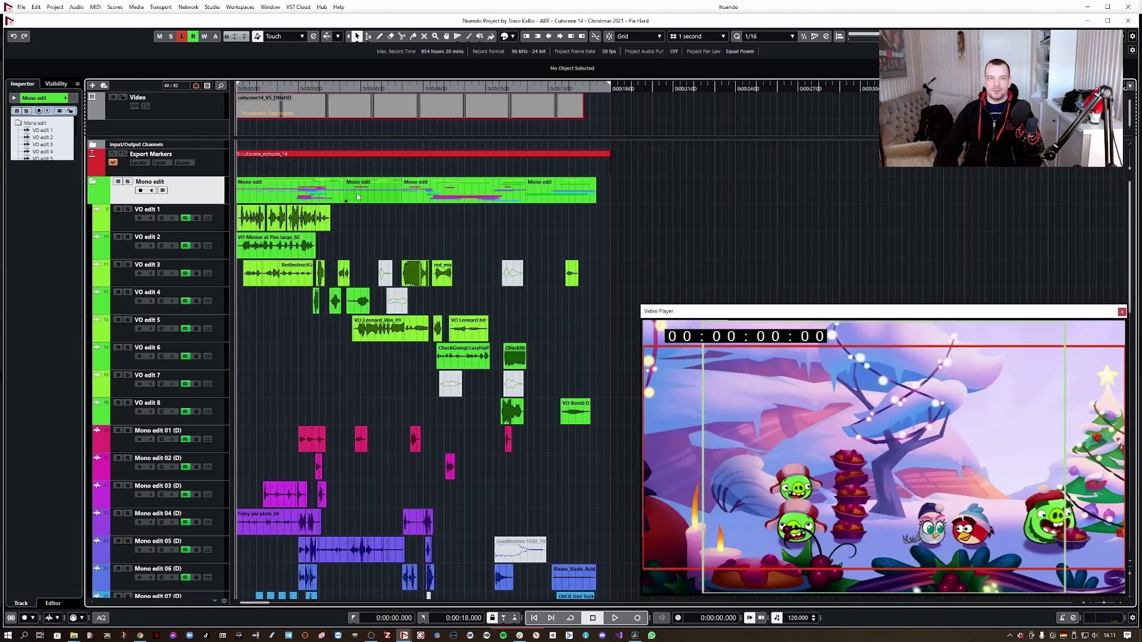
left_click(131, 231)
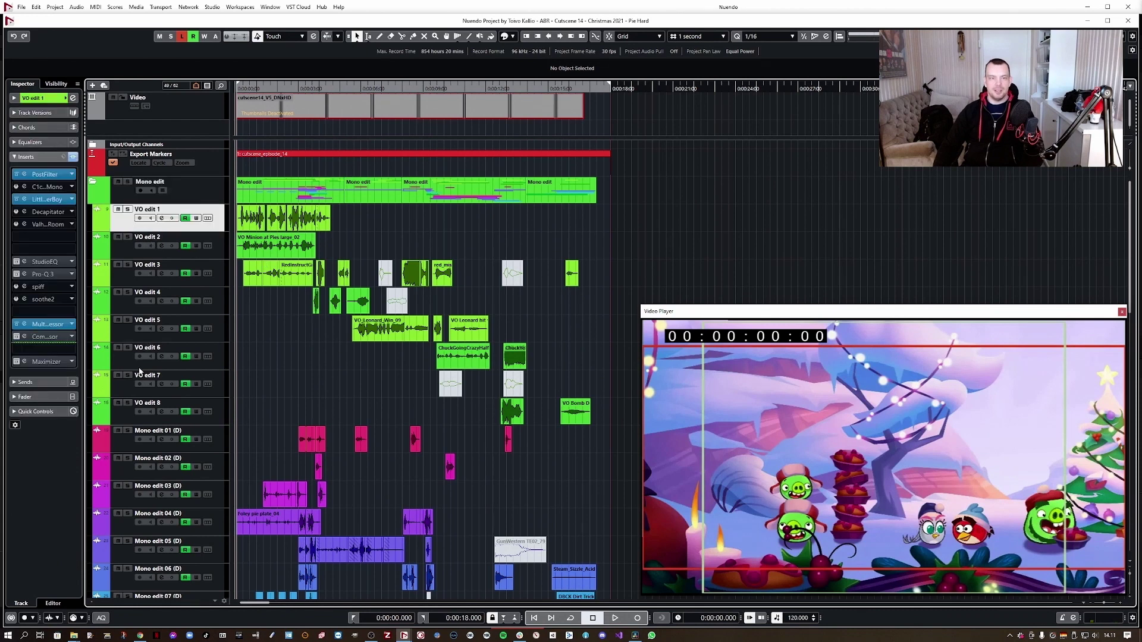
left_click(130, 411, "shift")
left_click(127, 403)
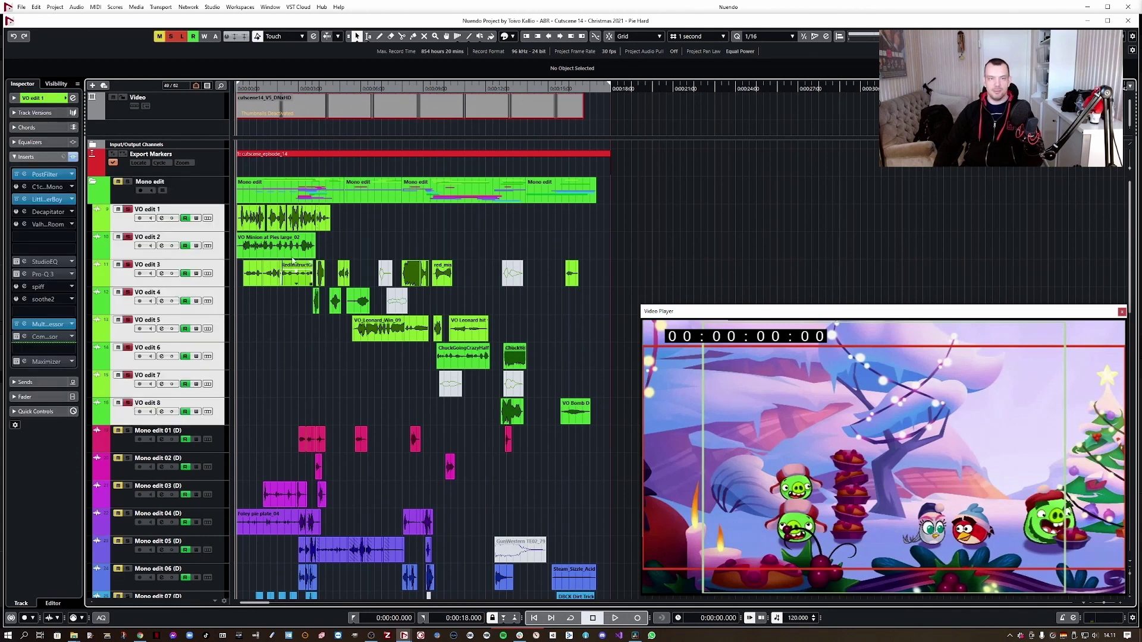
Play the vocals-only mix from the project start against the video, then stop.
left_click(237, 87)
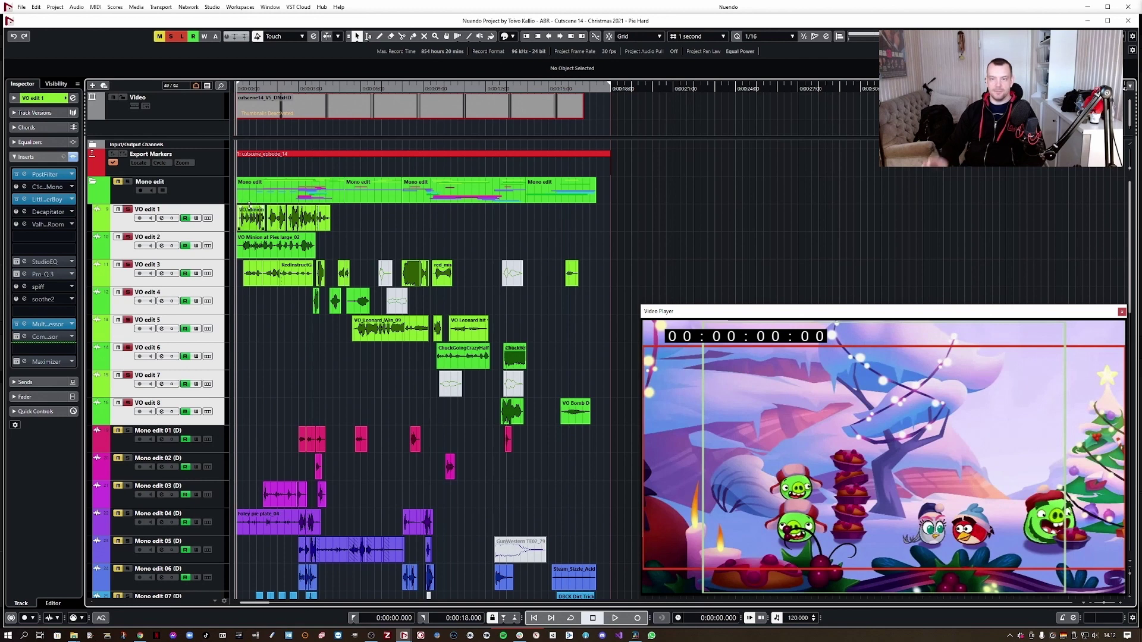
left_click(248, 198)
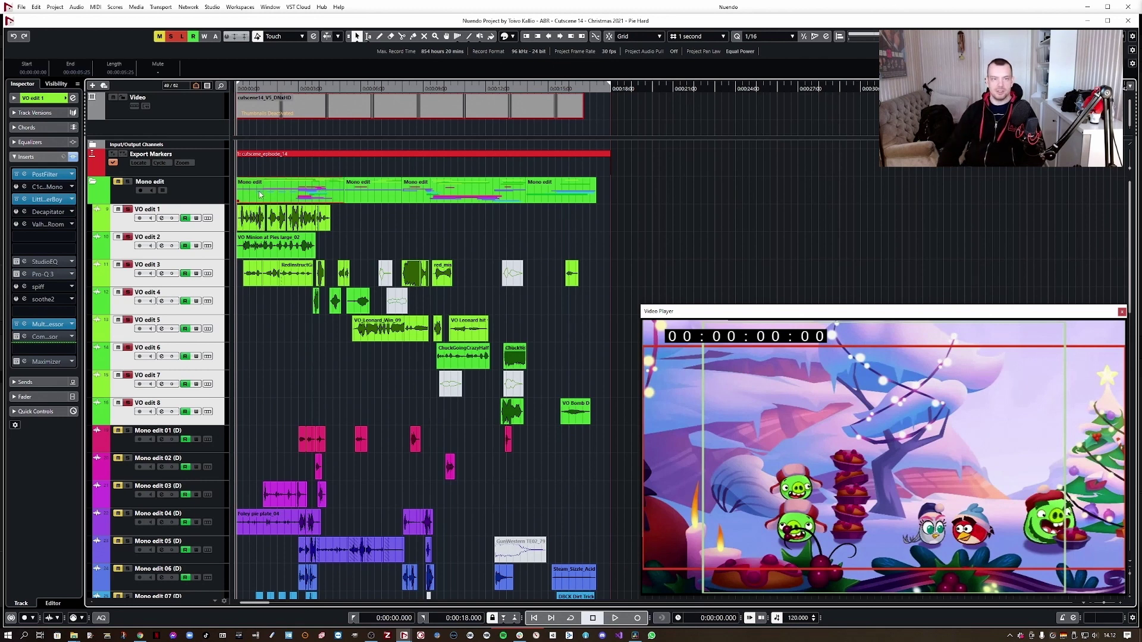
key("space")
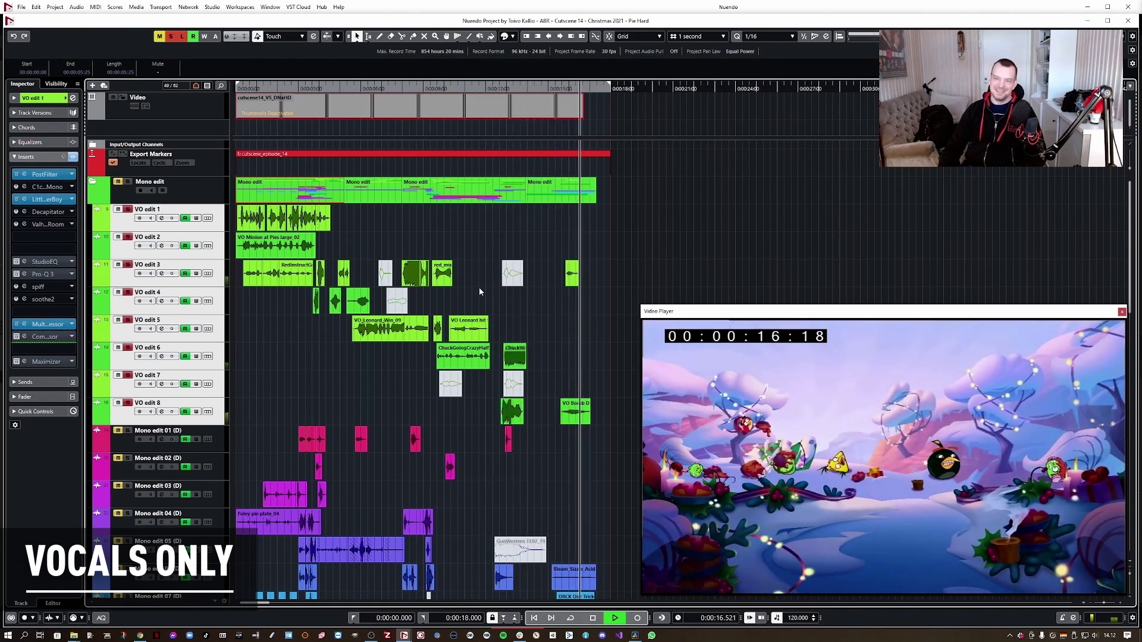
key("space")
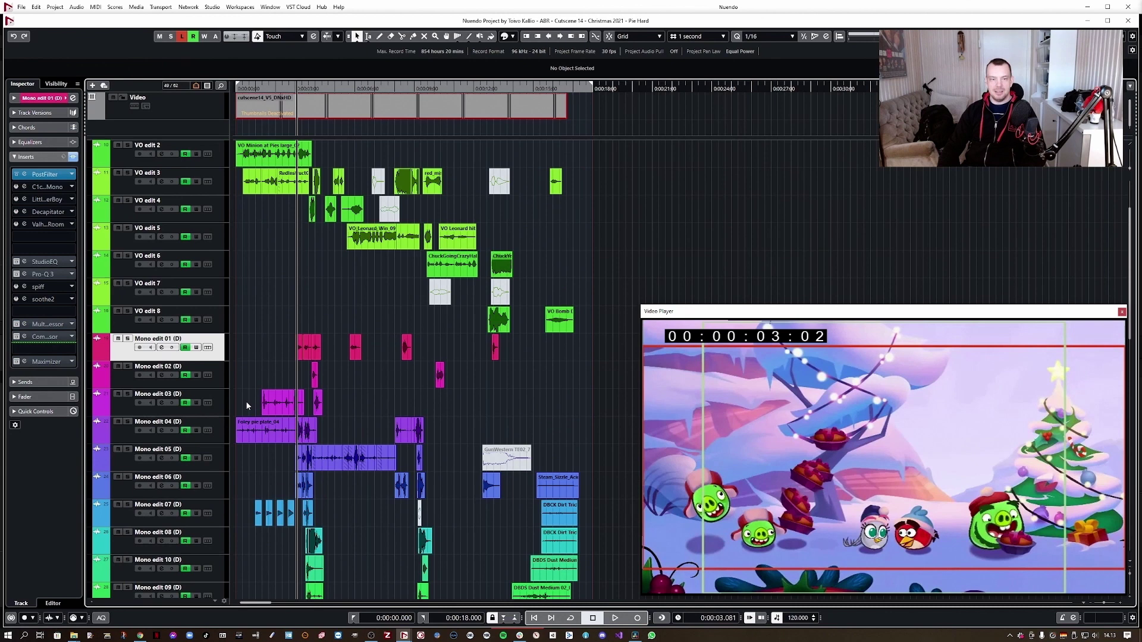
Solo the Mono edit 01–04 (D) foley tracks and play them against the video.
scroll(245, 401, "down", 10)
left_click(123, 512, "shift")
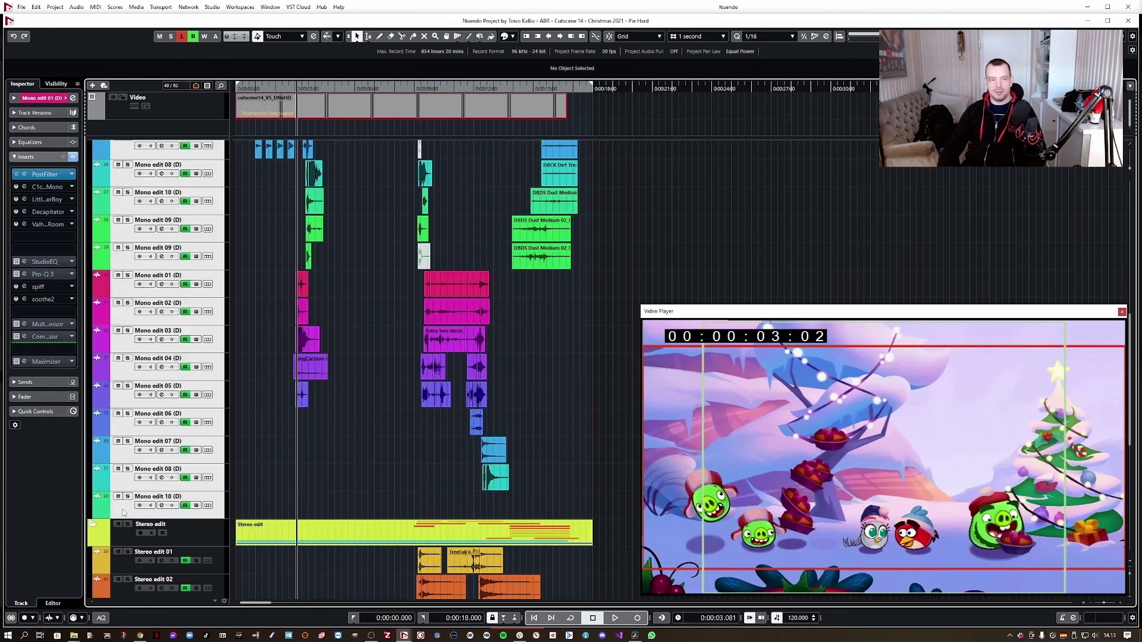
scroll(270, 436, "up", 3)
scroll(238, 374, "up", 2)
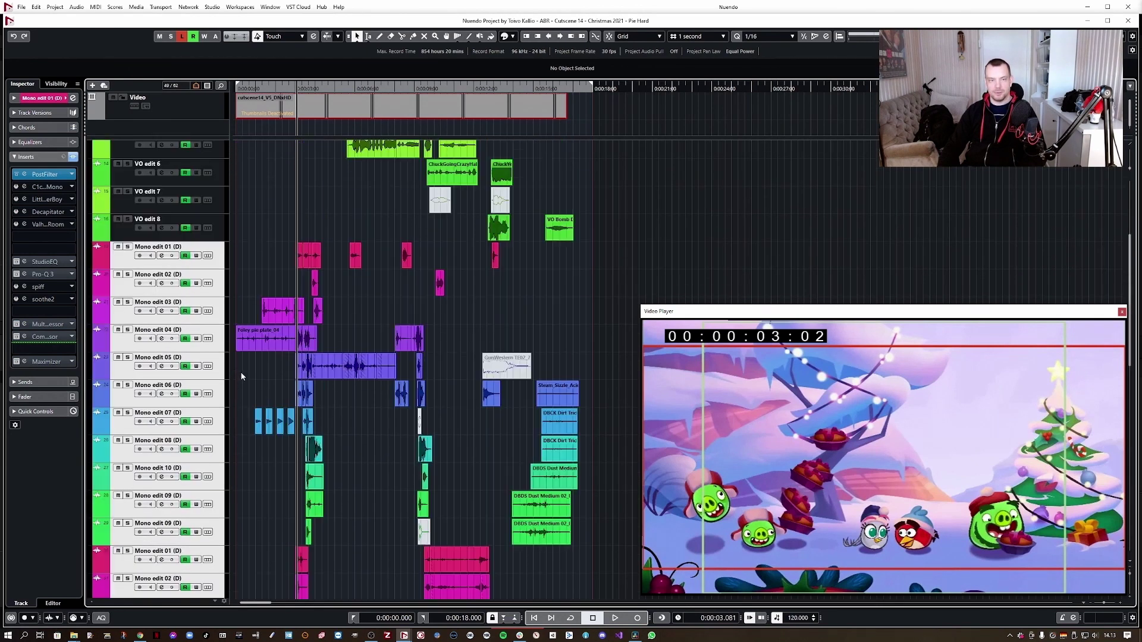
left_click(247, 261)
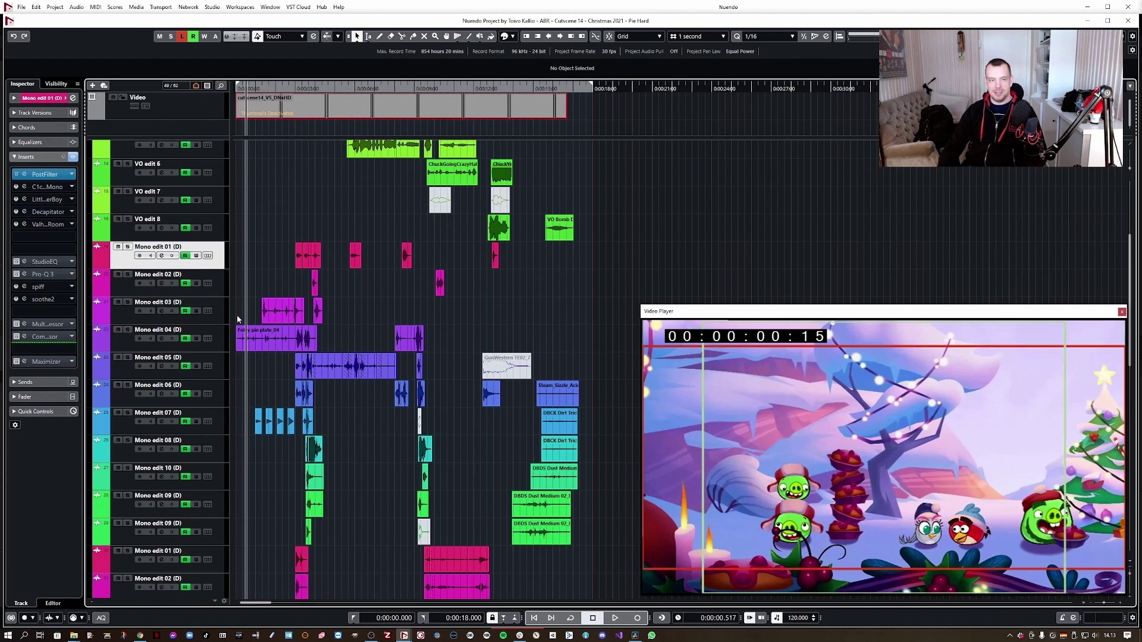
left_click(117, 336, "shift")
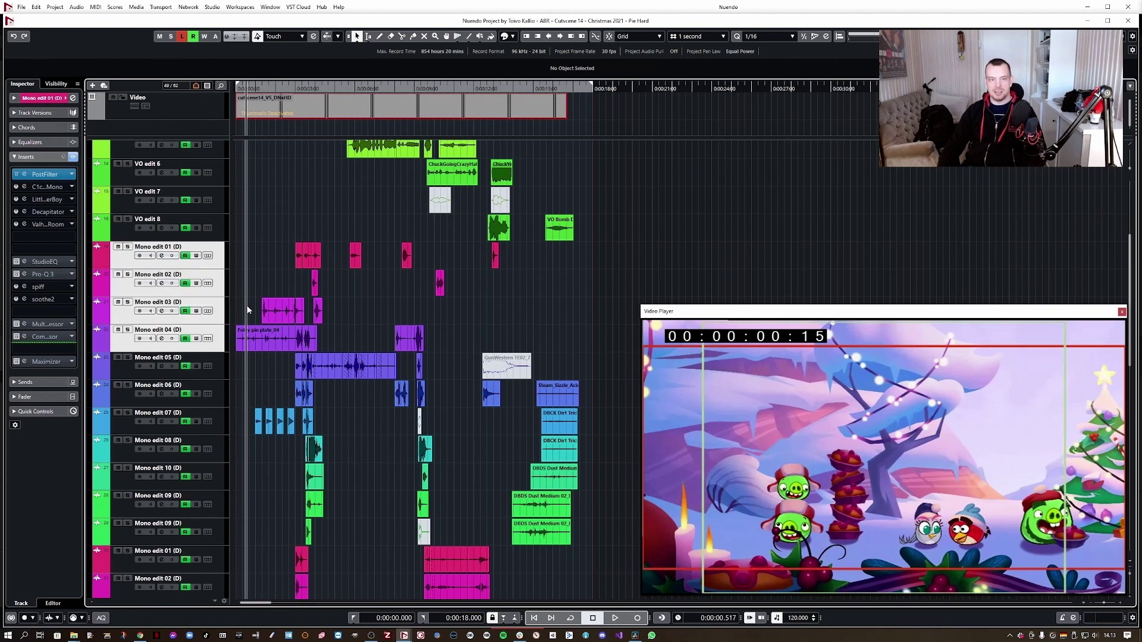
scroll(248, 309, "up", 3)
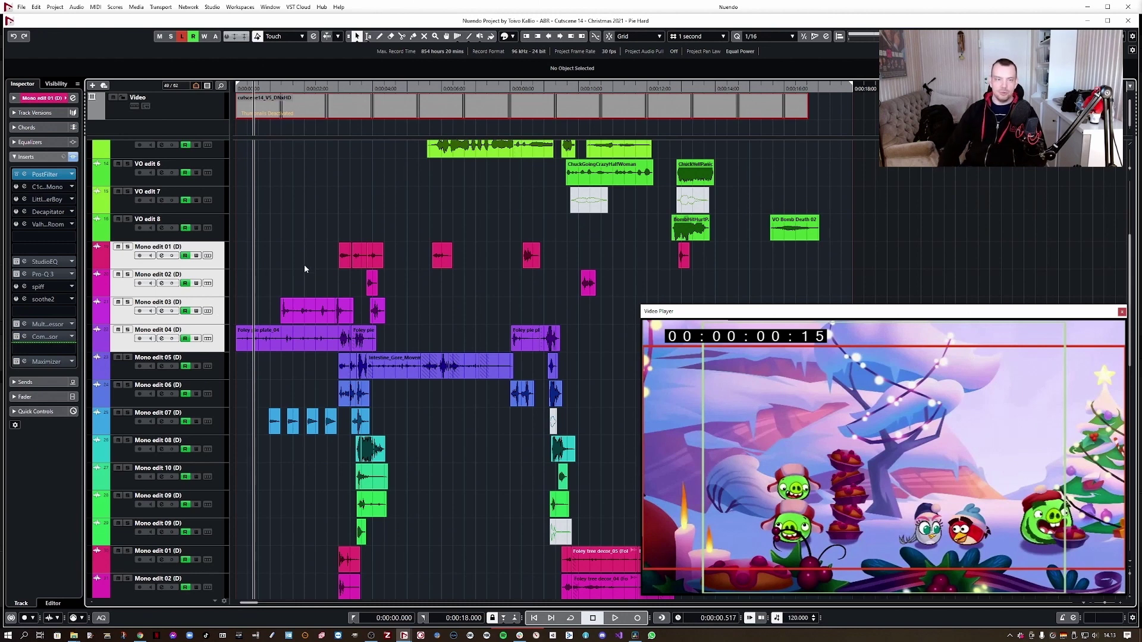
left_click(128, 330)
key("space")
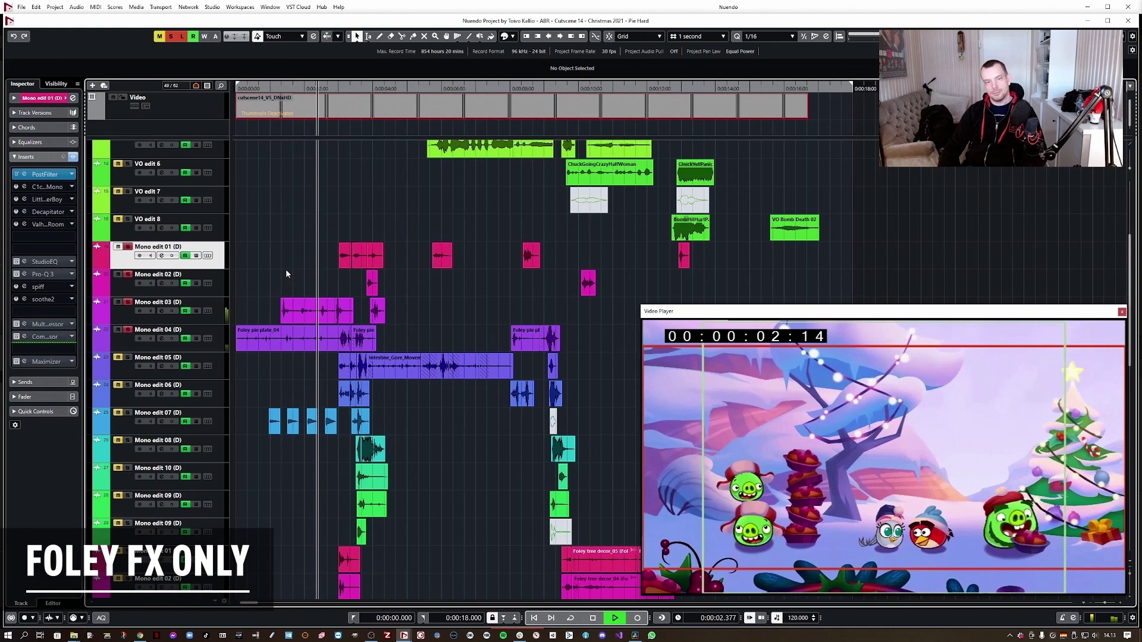
key("g")
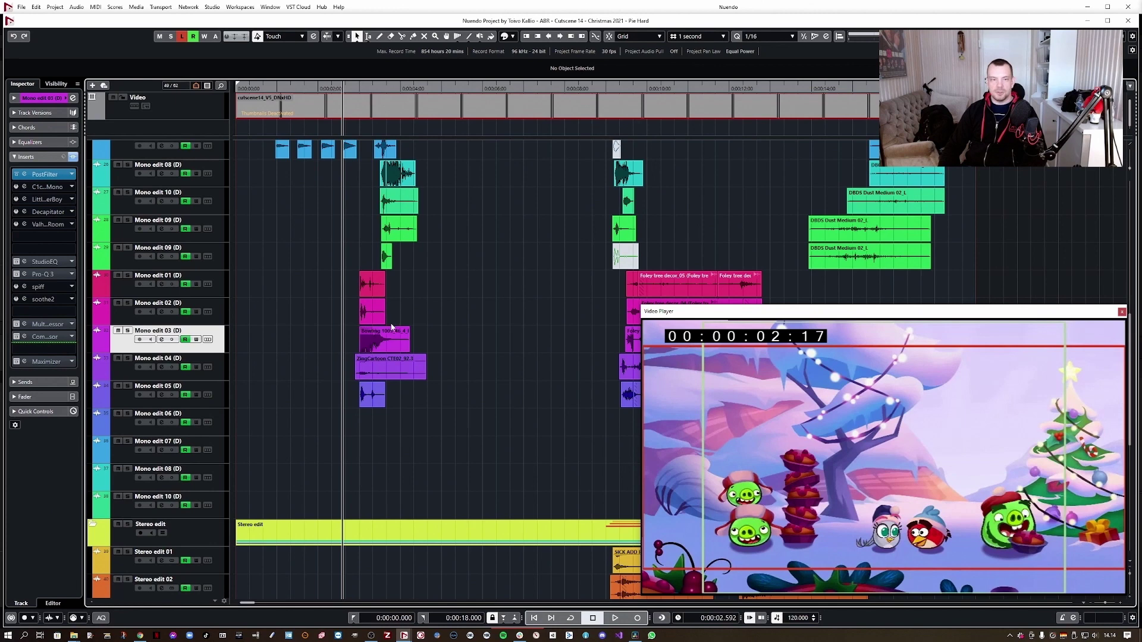
Select the pie sound-effect tracks from Mono edit 05 (D) downward and solo them.
key("h")
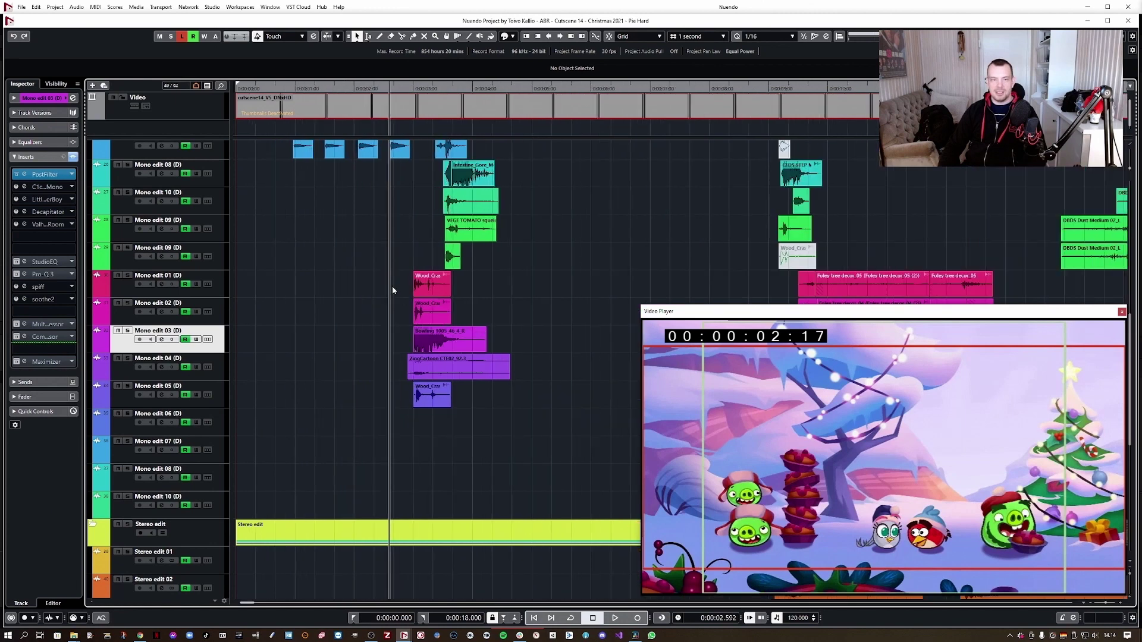
scroll(395, 297, "up", 3)
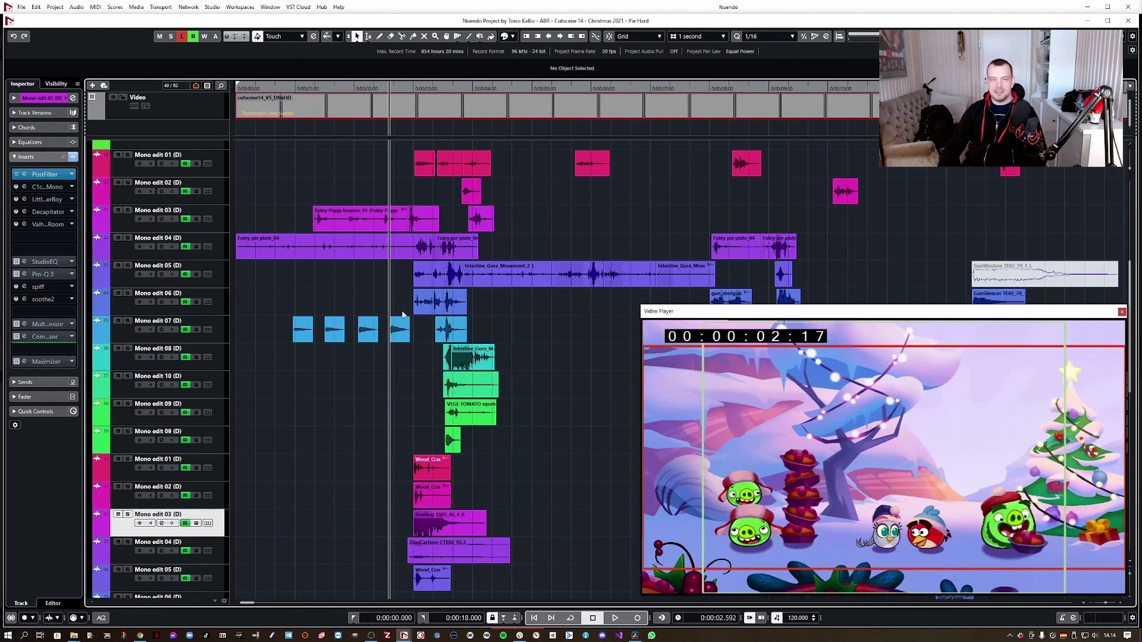
left_click(119, 280)
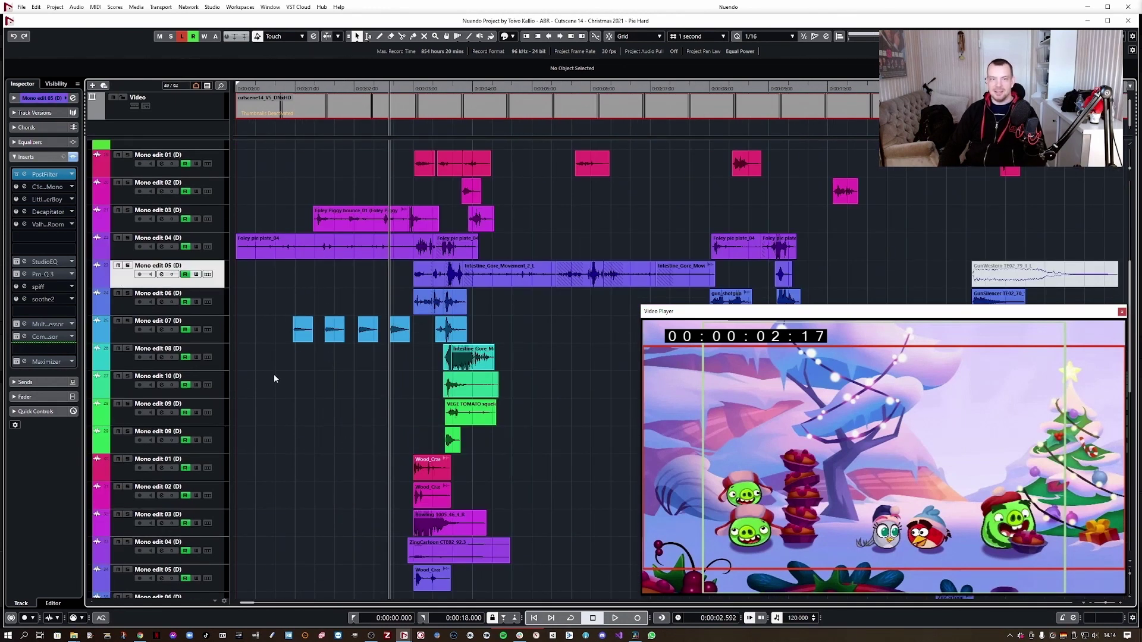
scroll(296, 444, "down", 3)
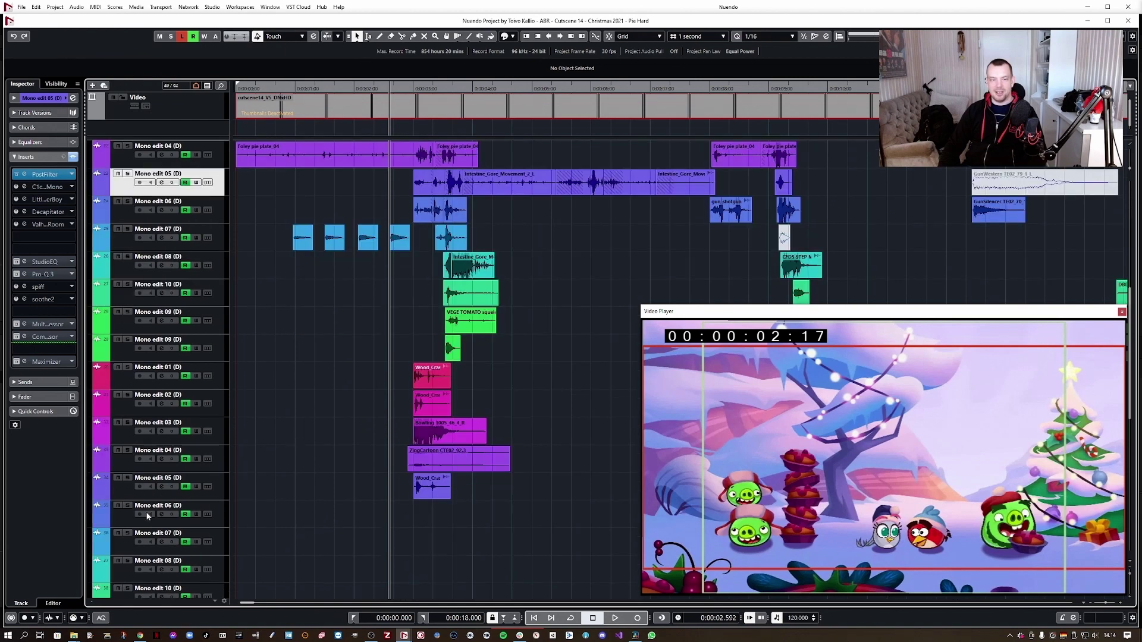
left_click(130, 514, "shift")
left_click(128, 505)
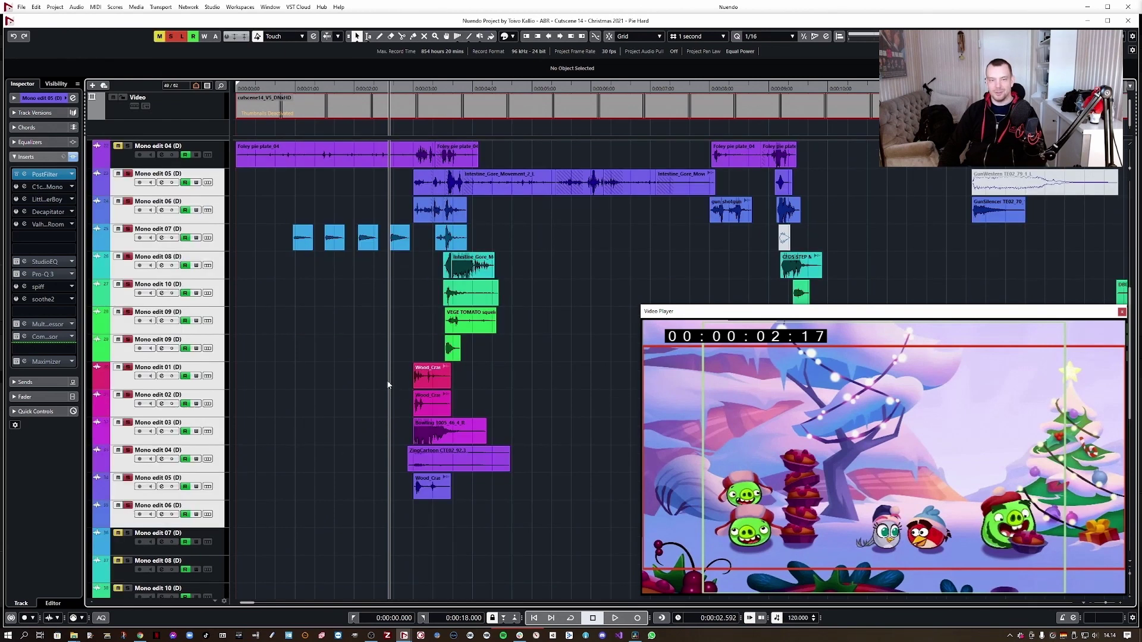
Play the soloed pie effects against the video from about 2.5 seconds.
left_click(385, 278)
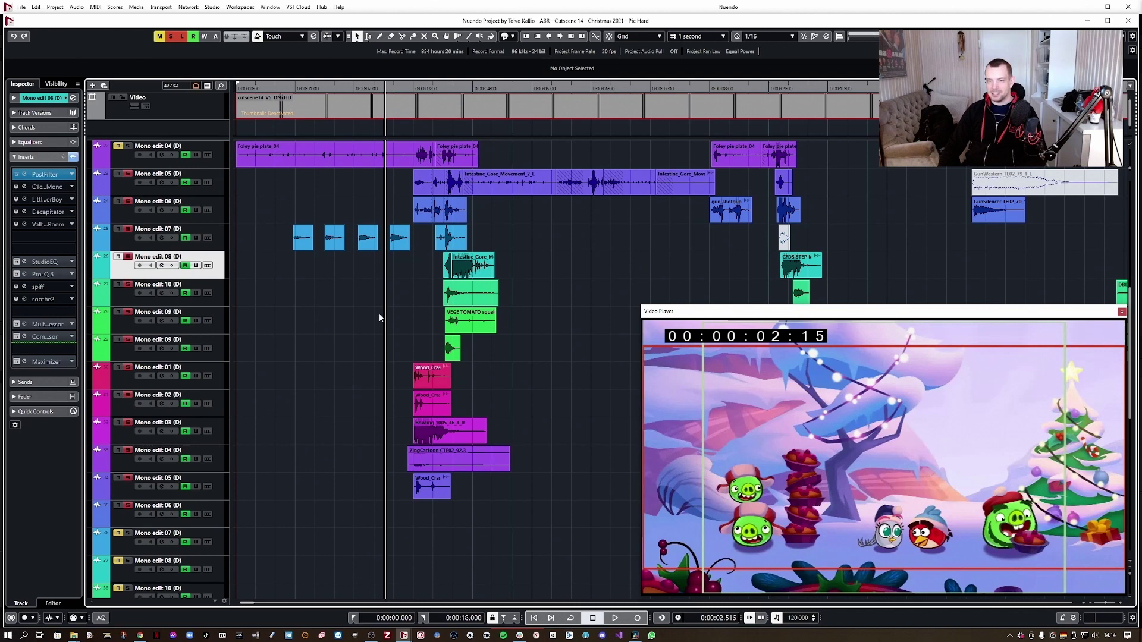
scroll(389, 267, "up", 2)
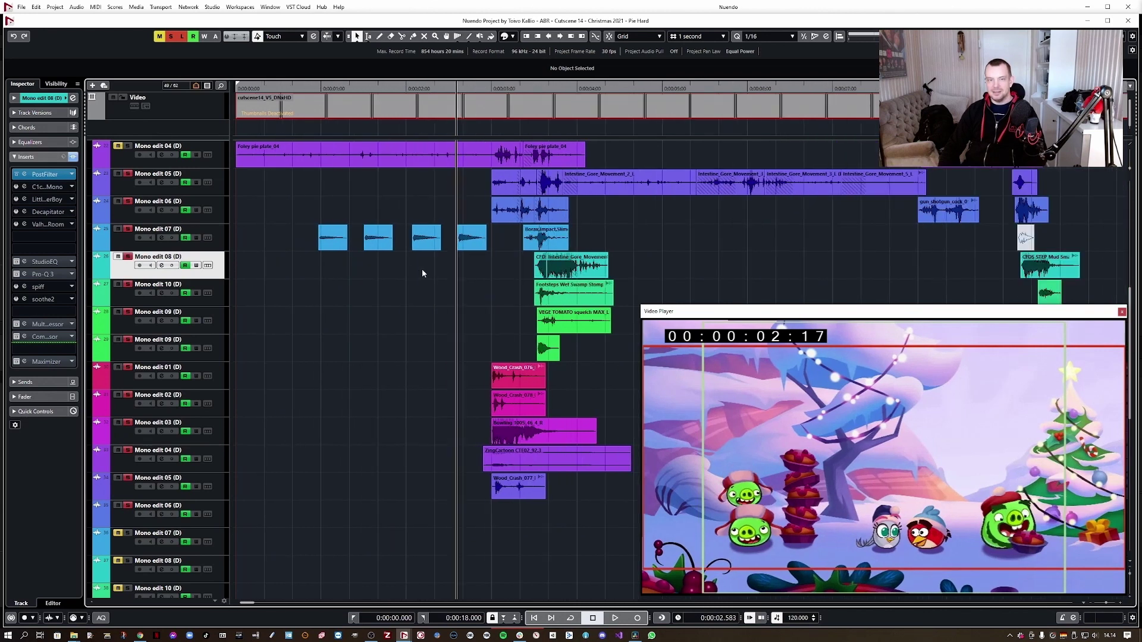
scroll(463, 277, "down", 2)
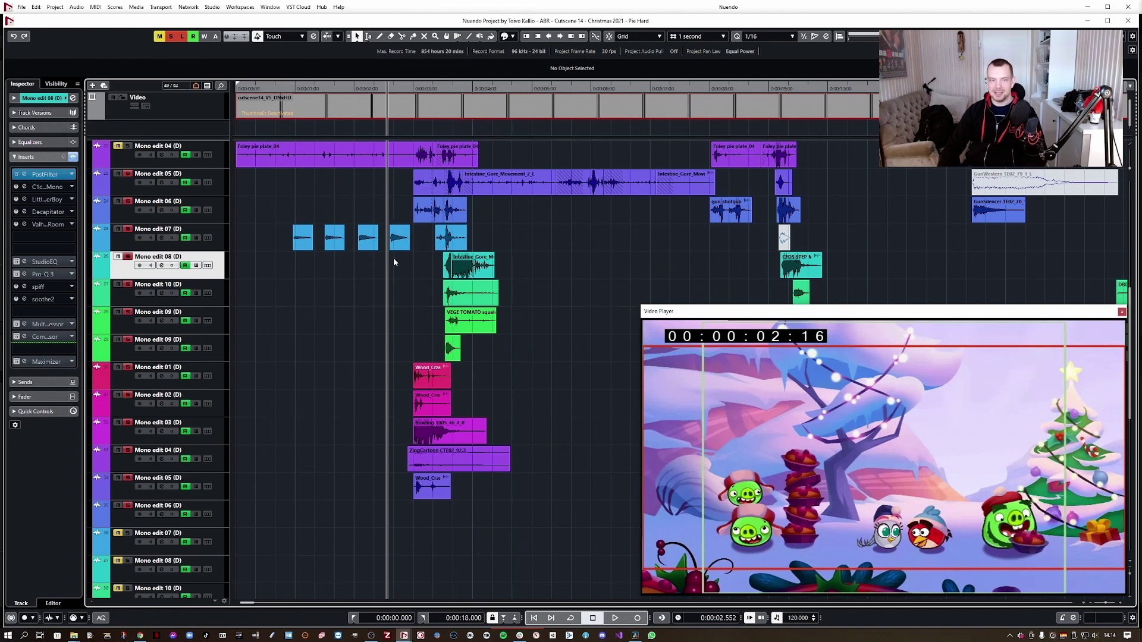
key("space")
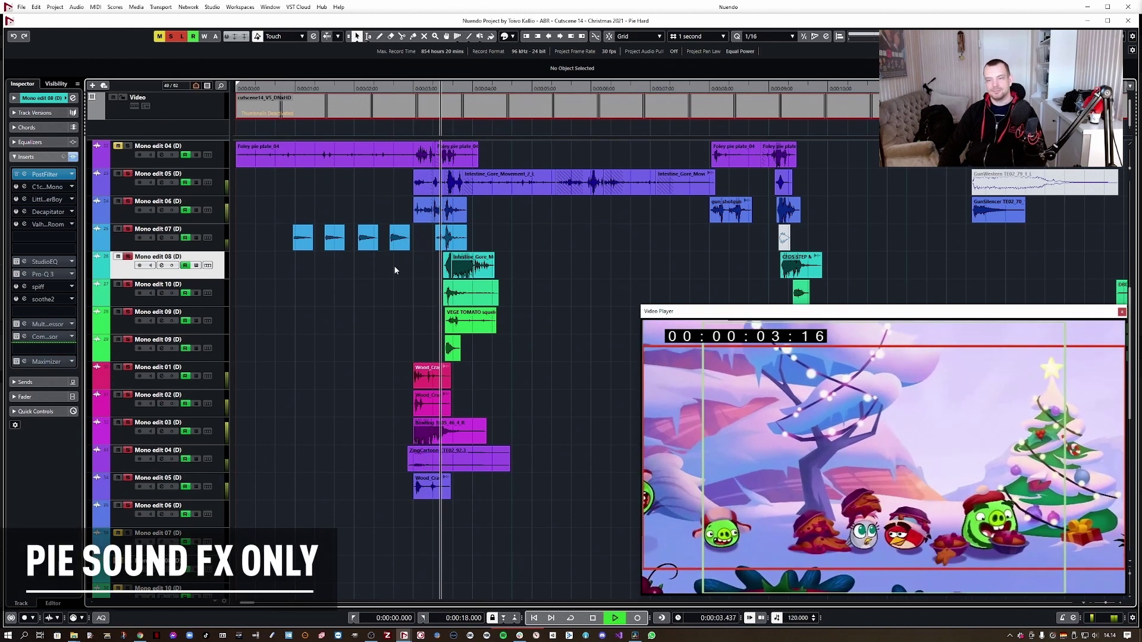
scroll(534, 269, "down", 2)
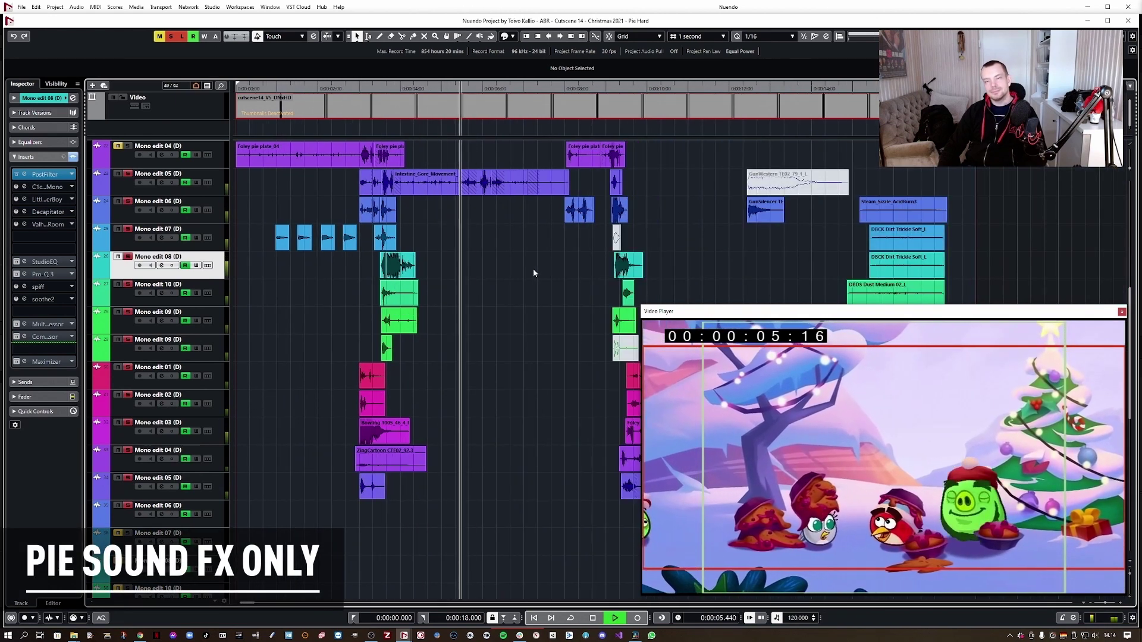
scroll(533, 269, "down", 1)
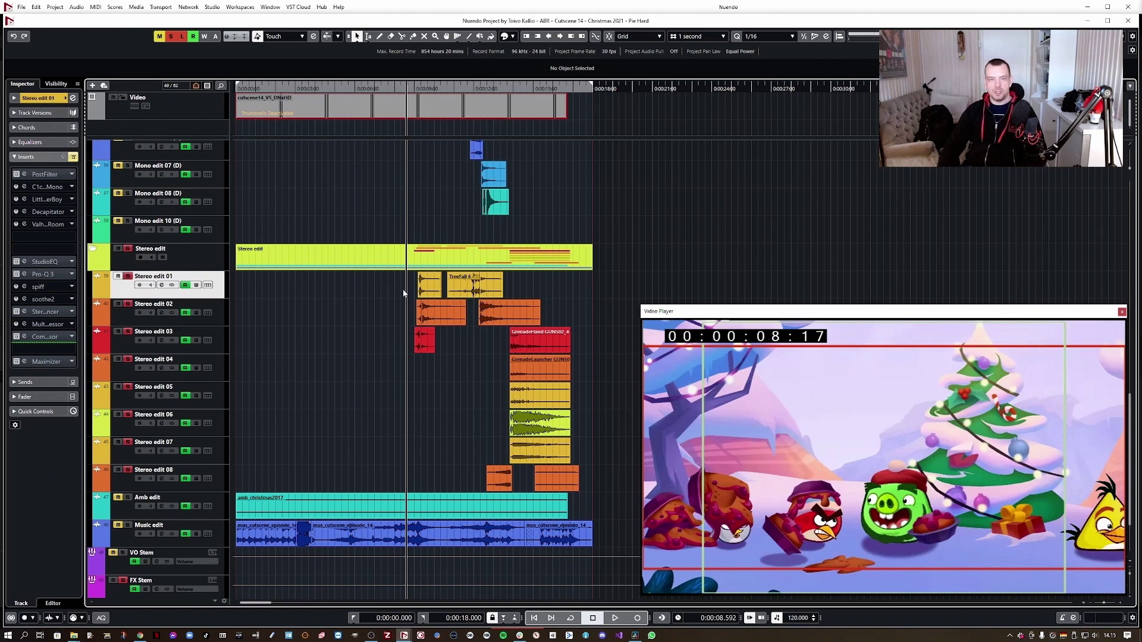
Audition the stereo effects from 8.592 seconds, stop, and return to 8.592 seconds.
left_click_drag(404, 293, 399, 300)
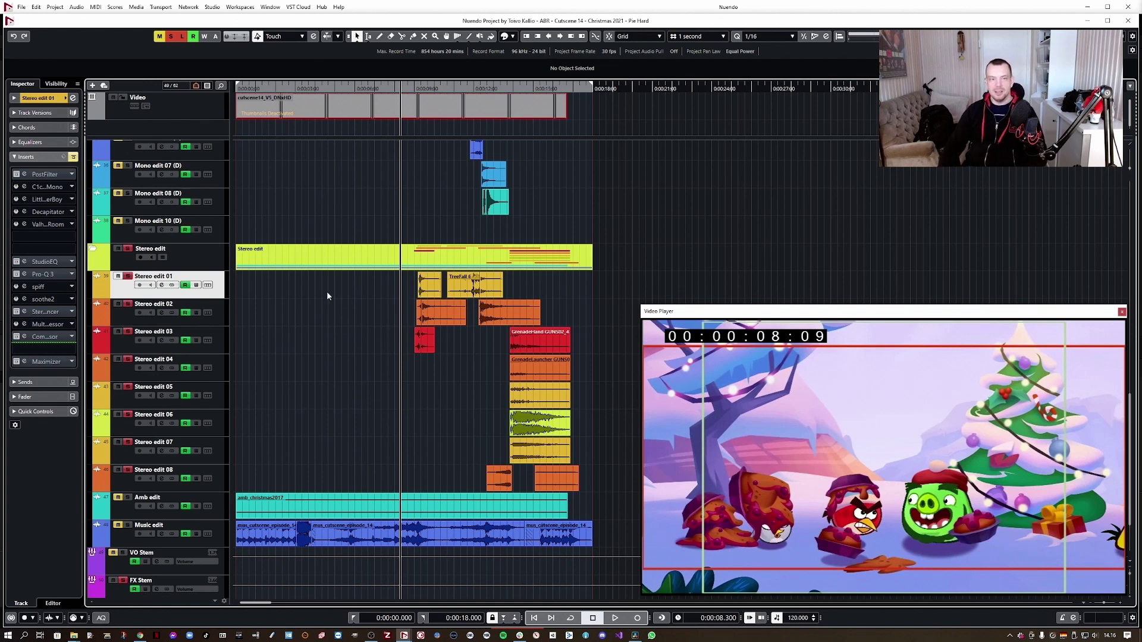
left_click(403, 286)
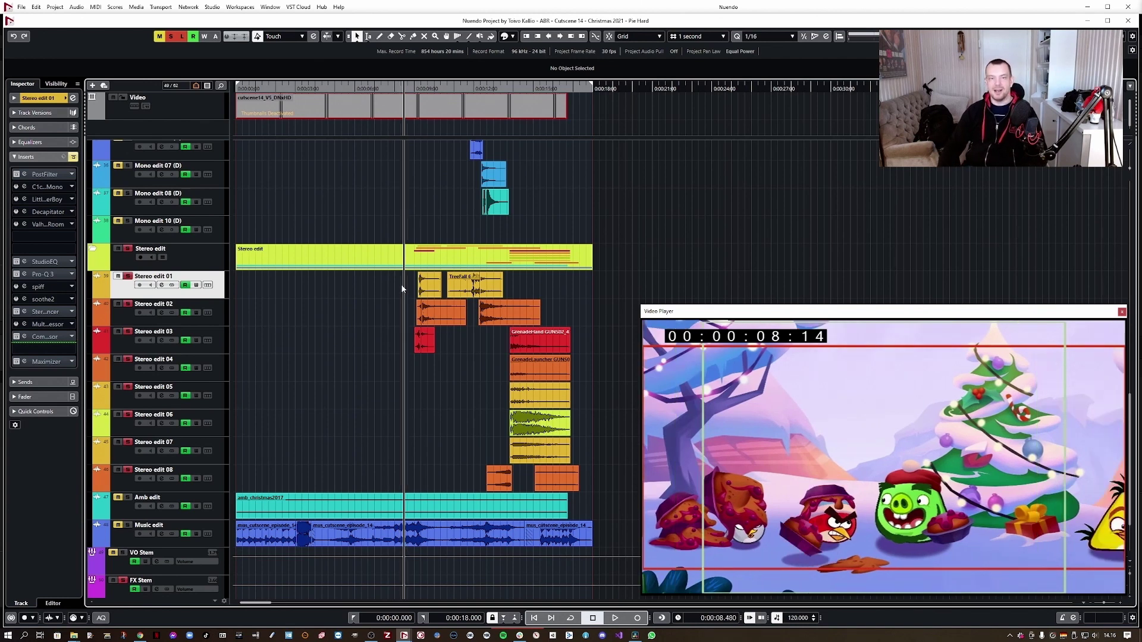
left_click(407, 289)
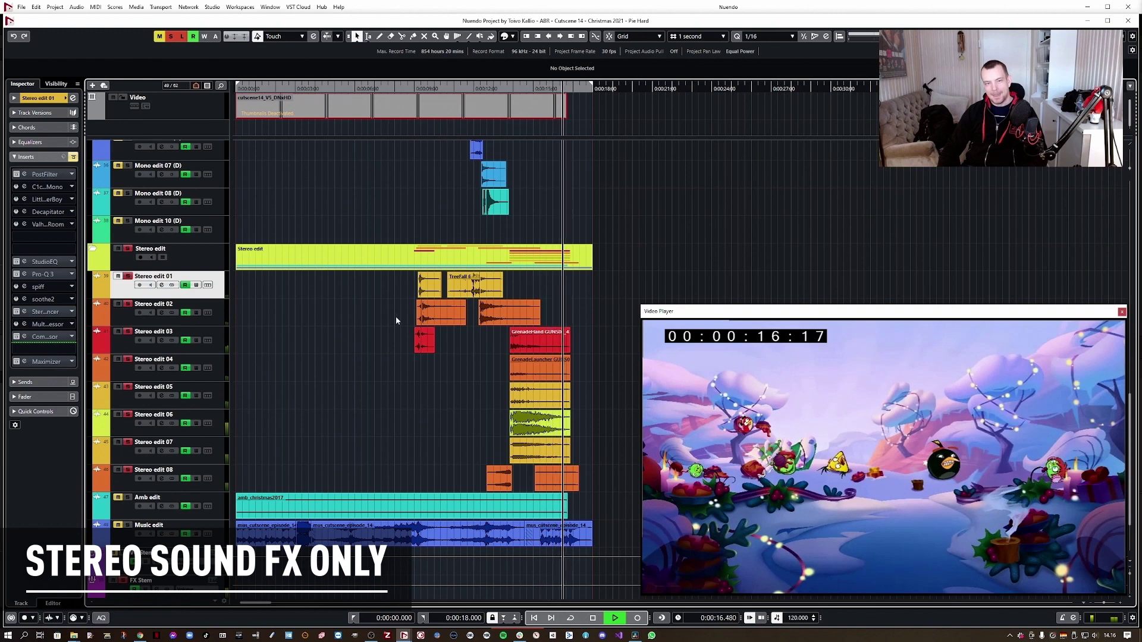
key("space")
left_click(406, 319)
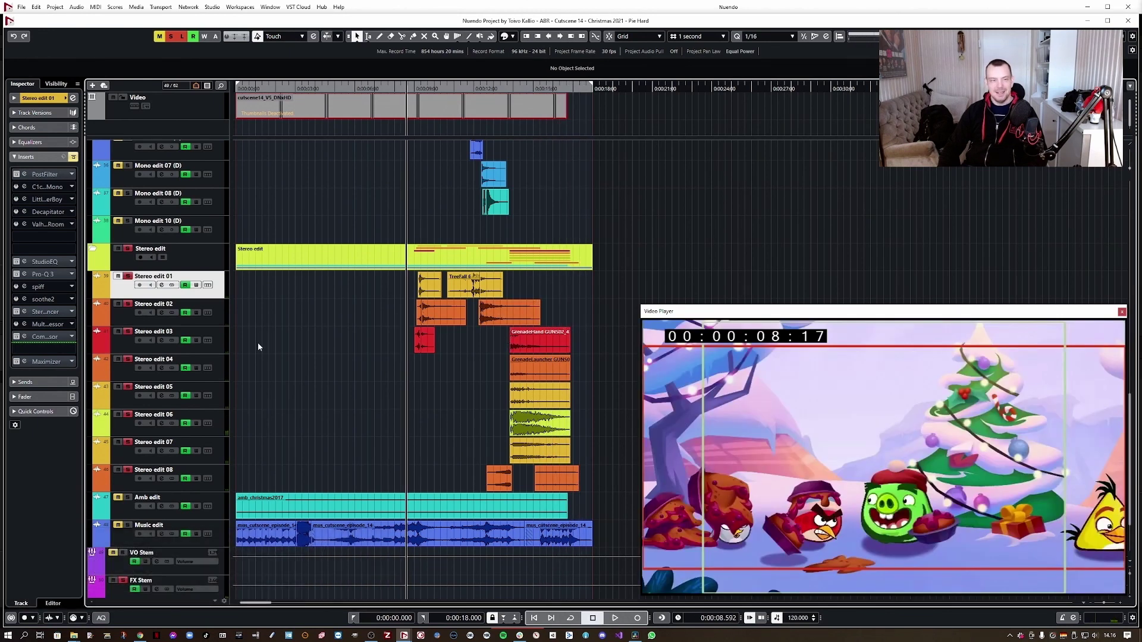
Play and stop the BellSleigh event, then move the playhead to about 11, then 9 seconds.
left_click(135, 262)
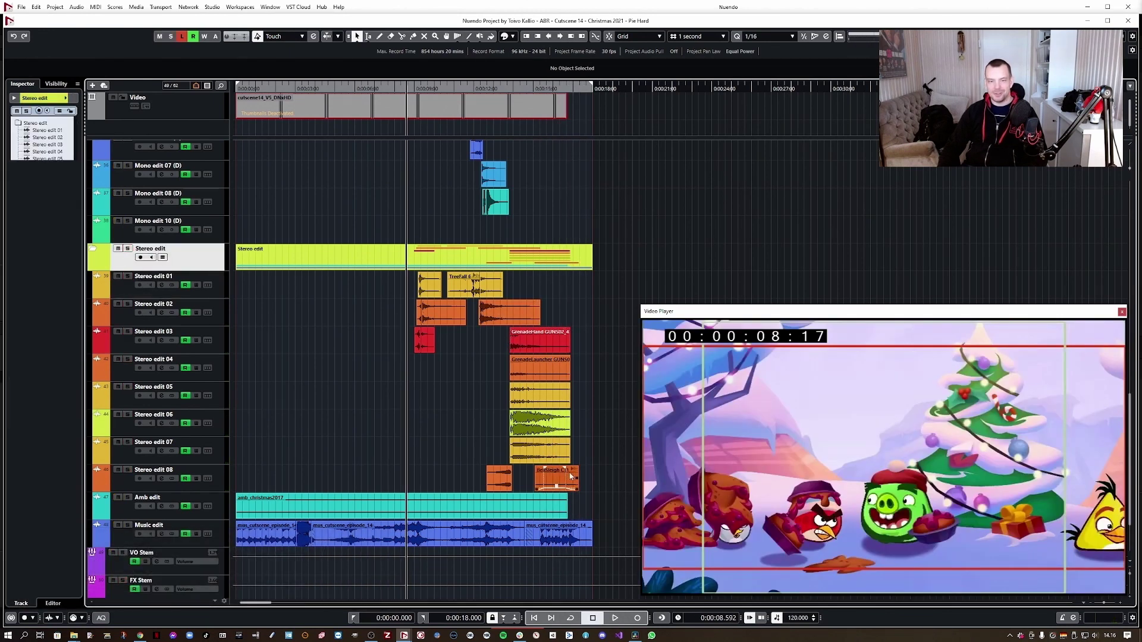
left_click(555, 484)
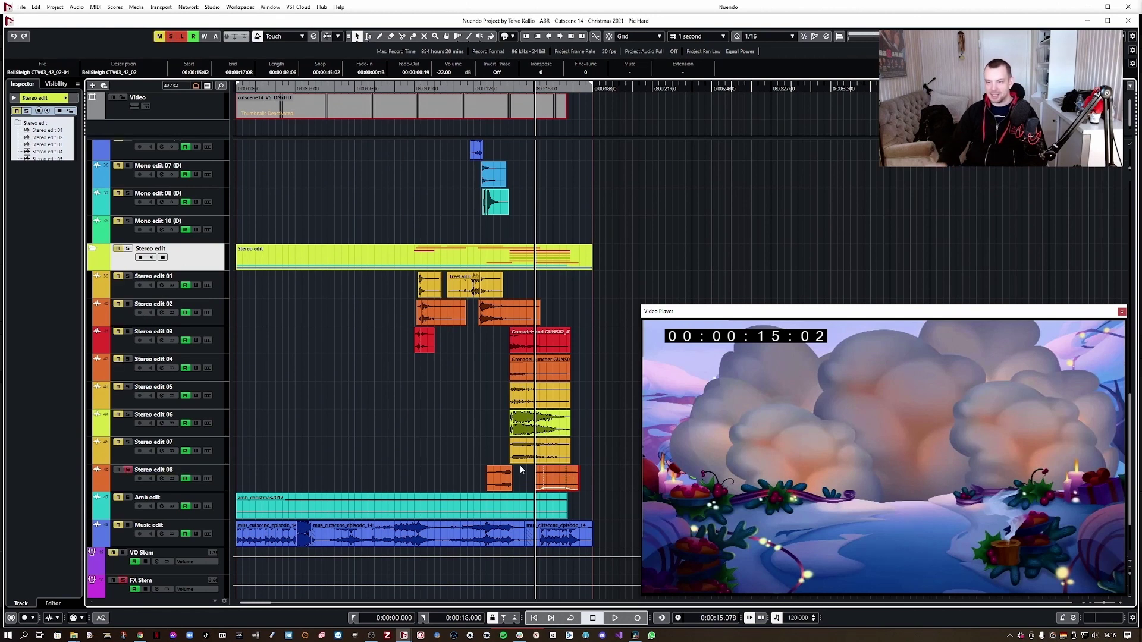
key("space")
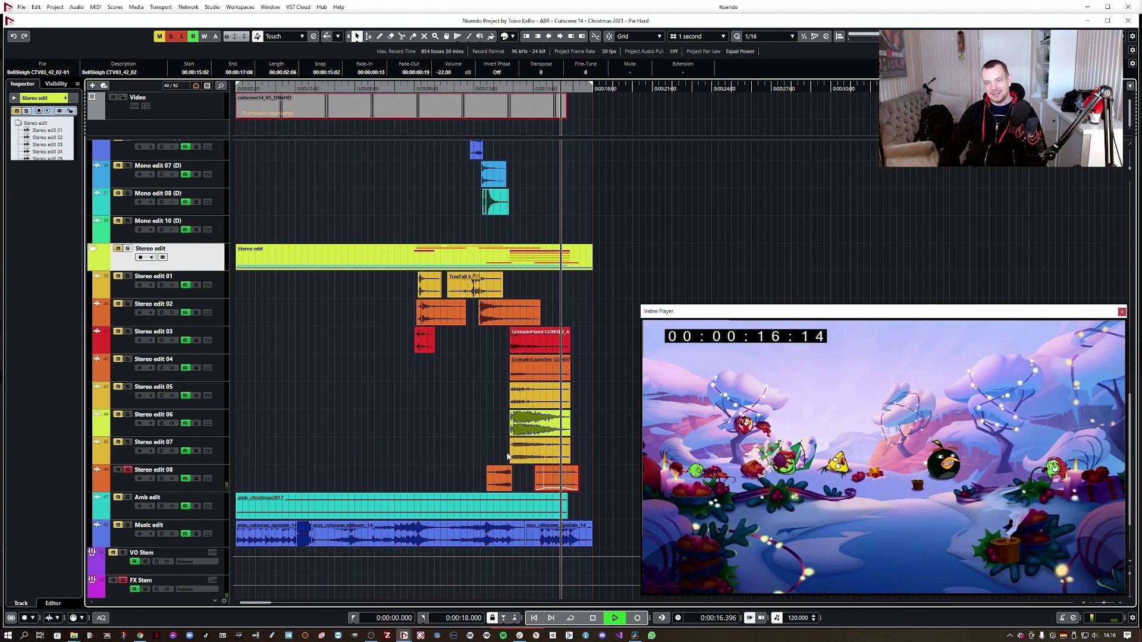
key("space")
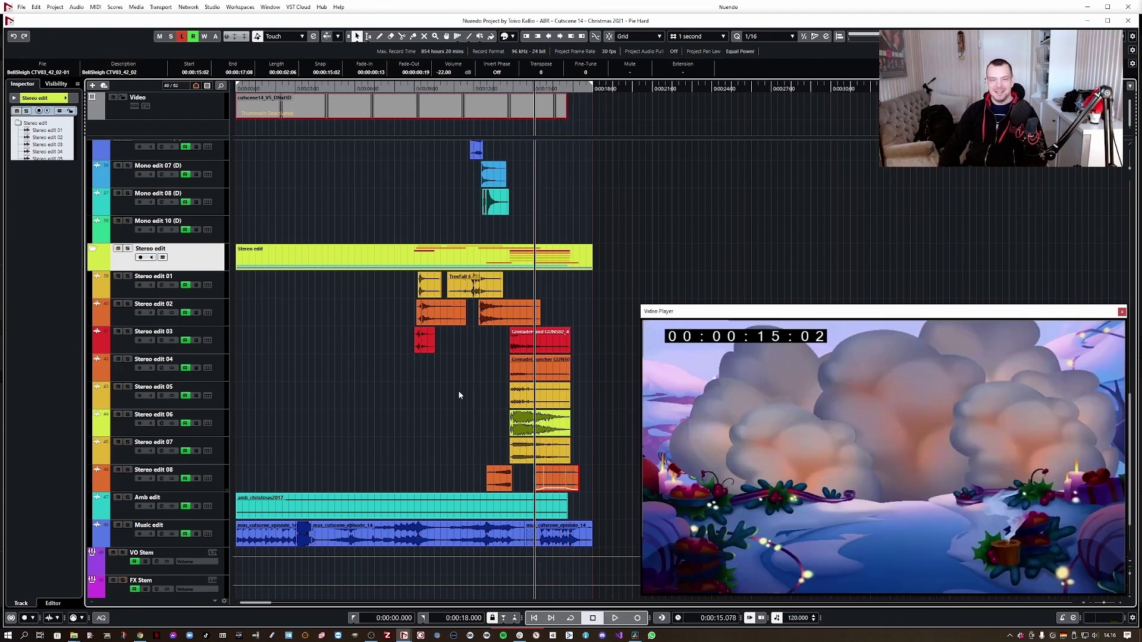
left_click(458, 394)
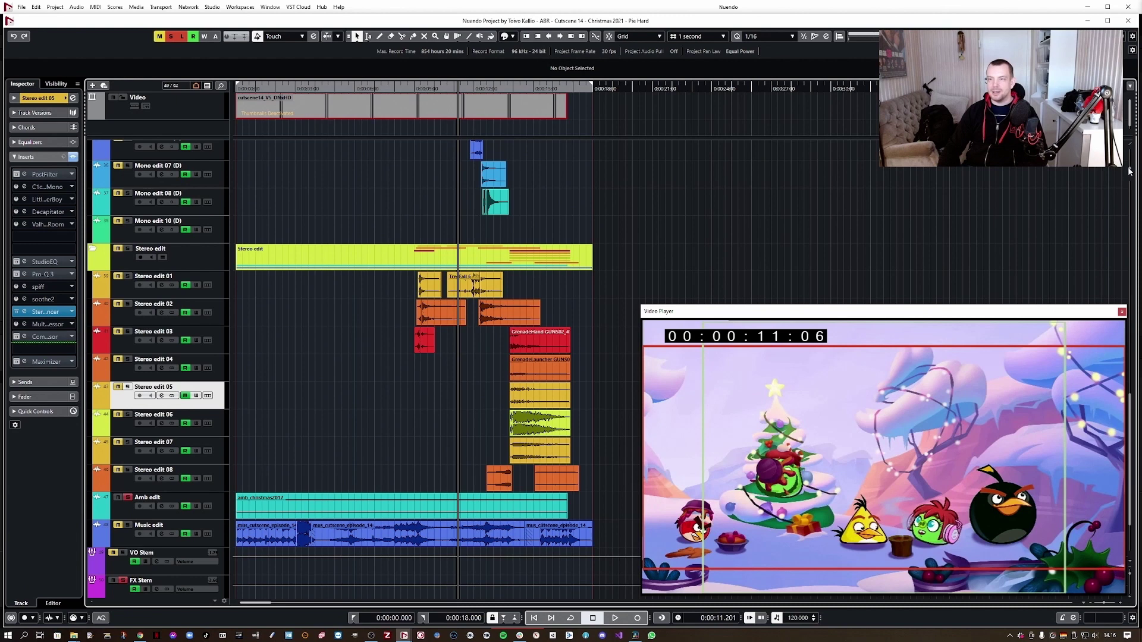
left_click(421, 459)
Play the soloed ambience from 00:00:00, stop, and unsolo the Amb edit track.
key("g")
key("g")
left_click(301, 506)
key("Home")
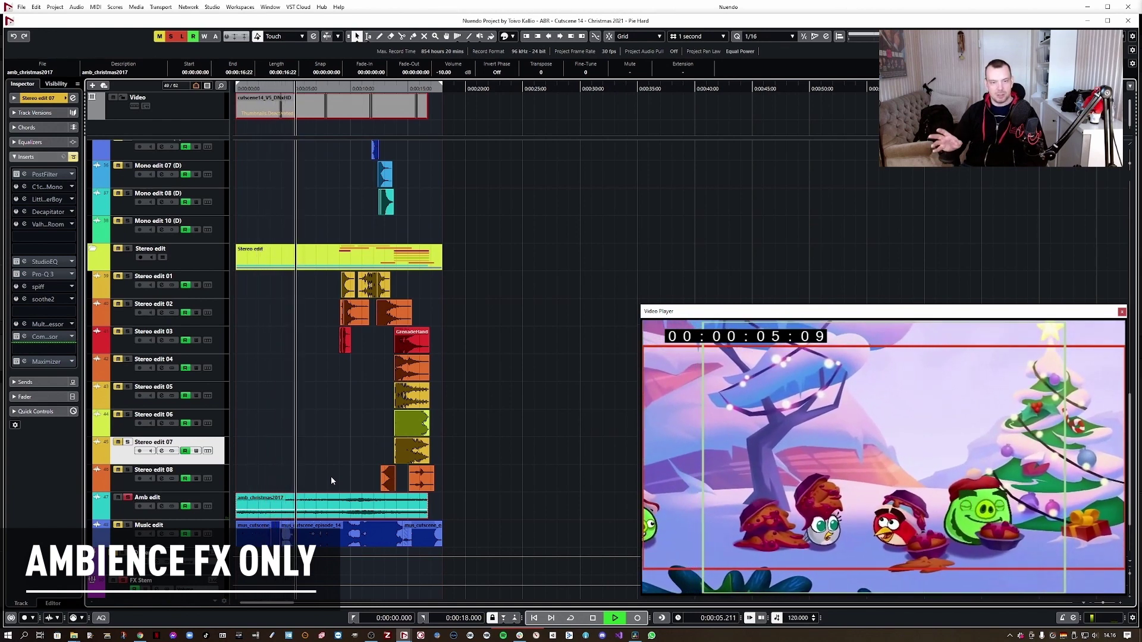
key("space")
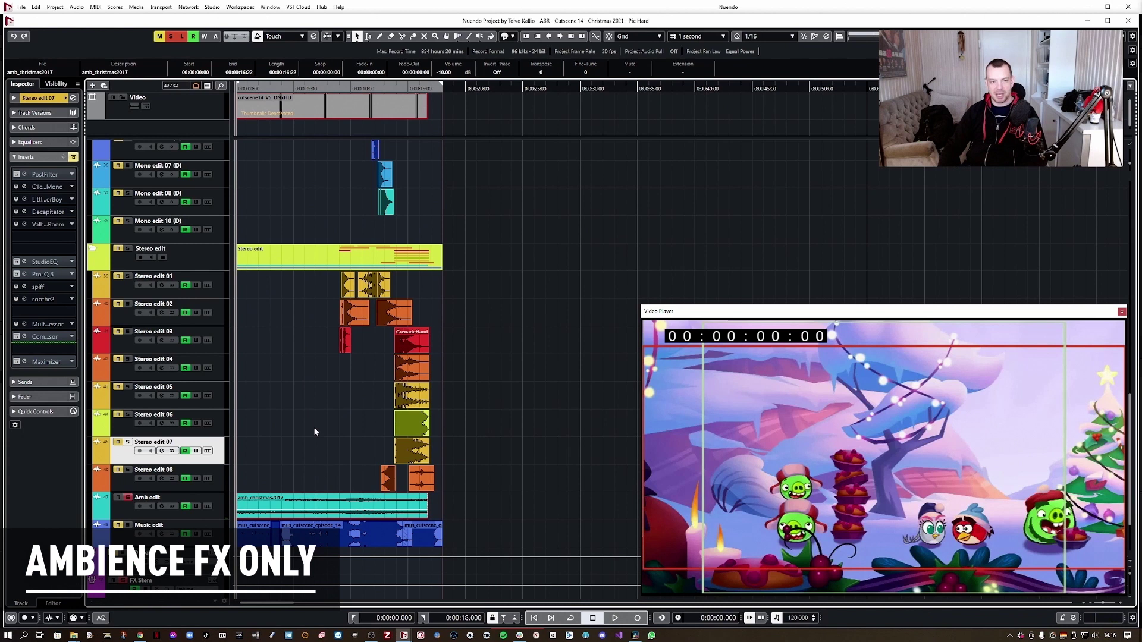
left_click(128, 498)
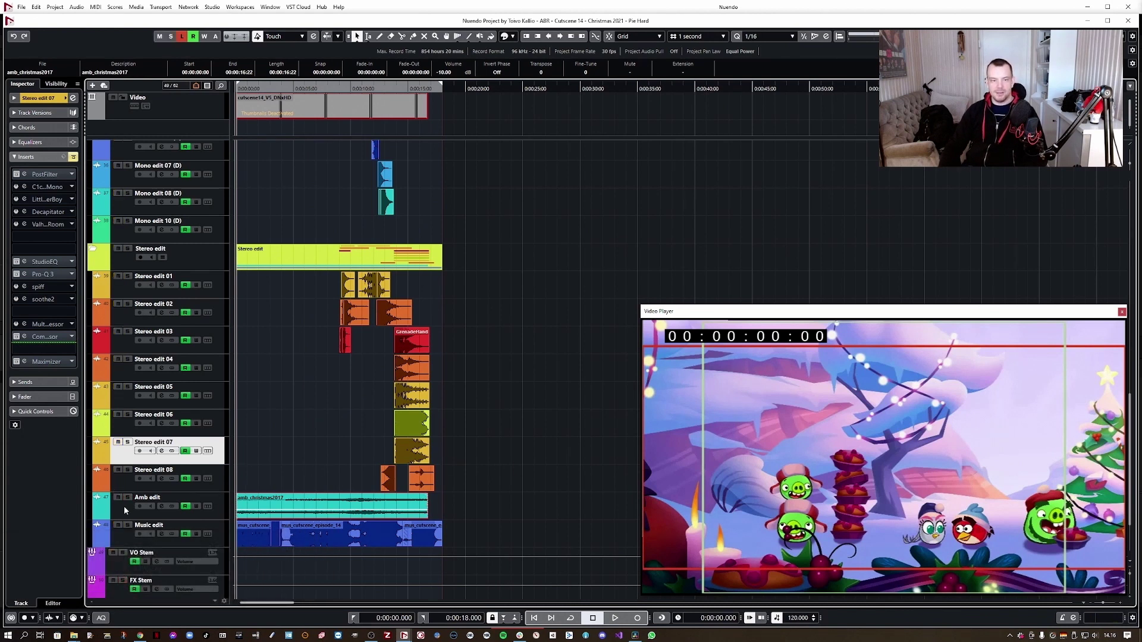
Solo the Music edit track and zoom out to the whole cutscene.
left_click(125, 532)
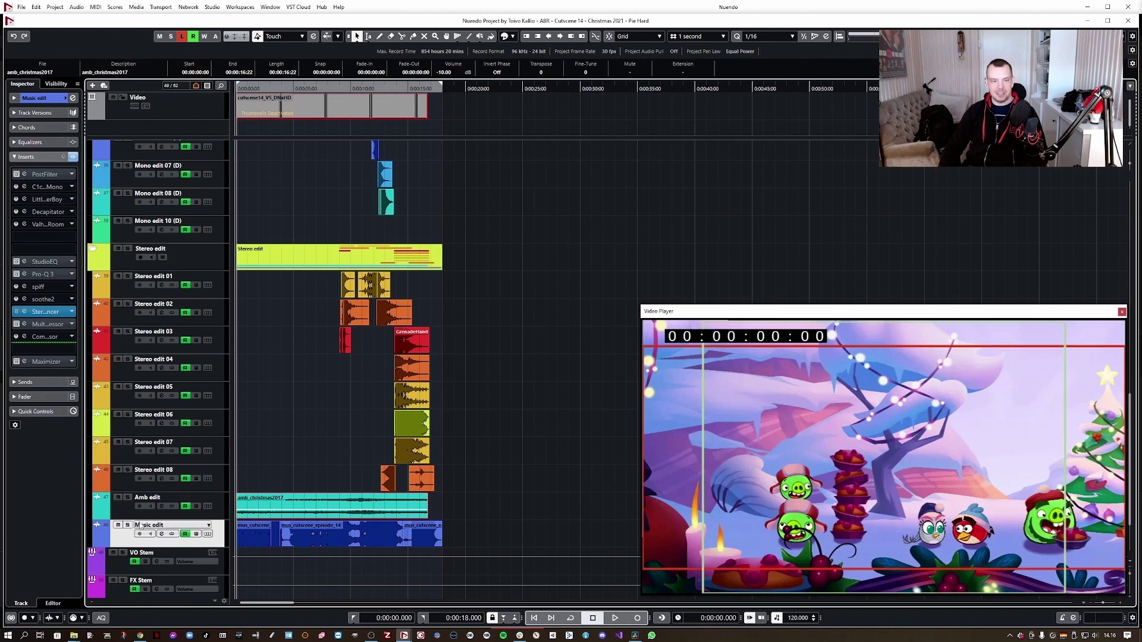
left_click(127, 526)
key("h")
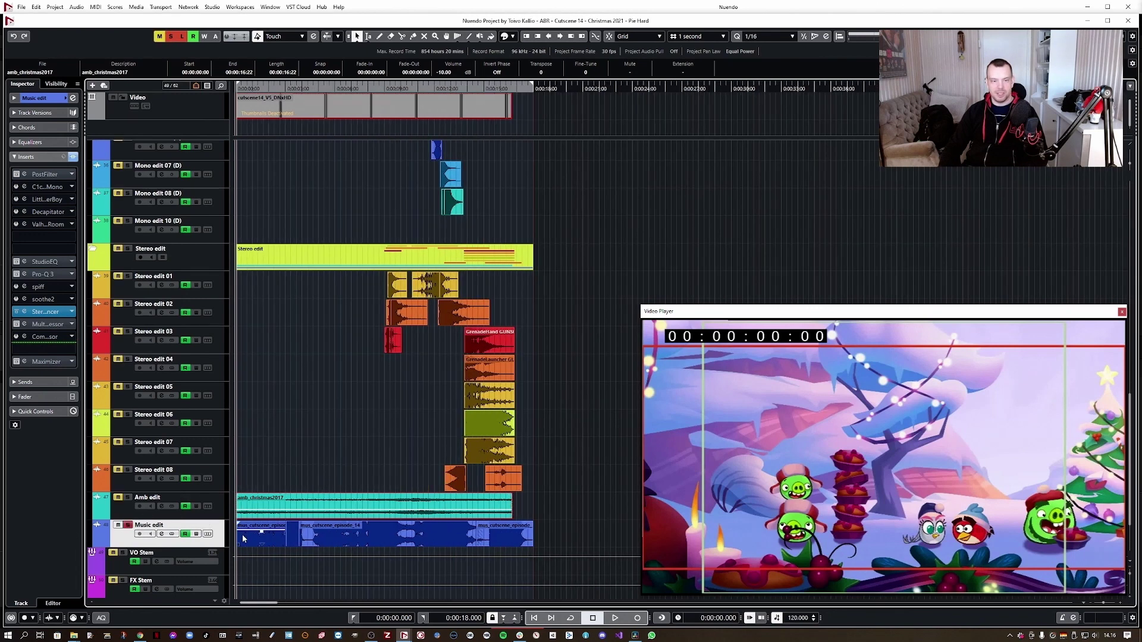
key("h")
key("g")
key("g")
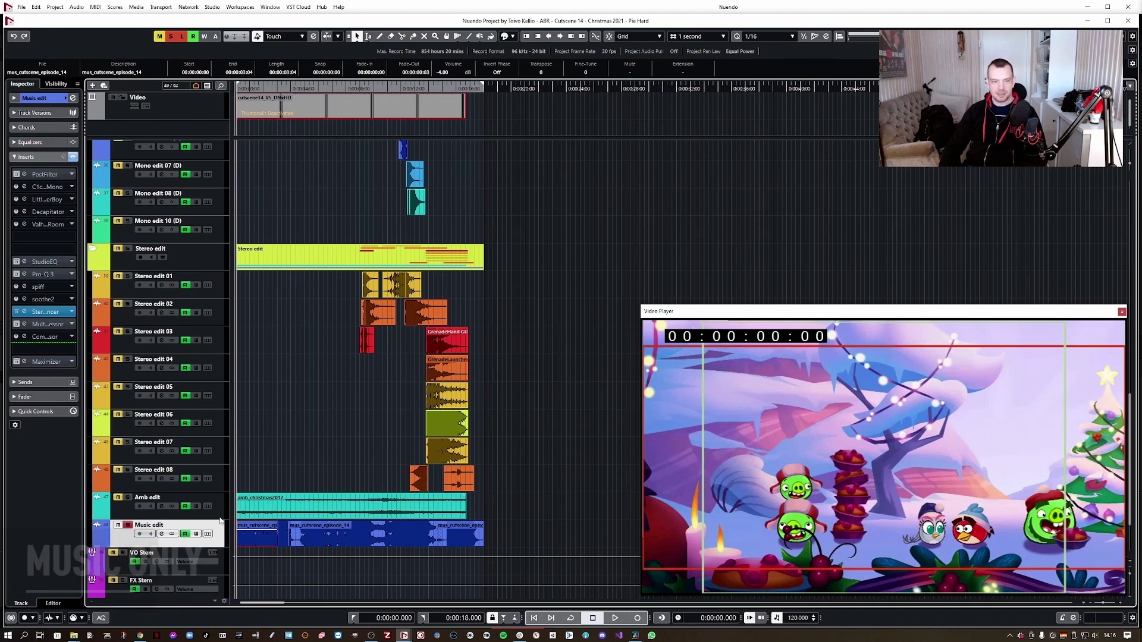
Play the music alone with the video, stop, and park the playhead at 4.5 seconds.
key("space")
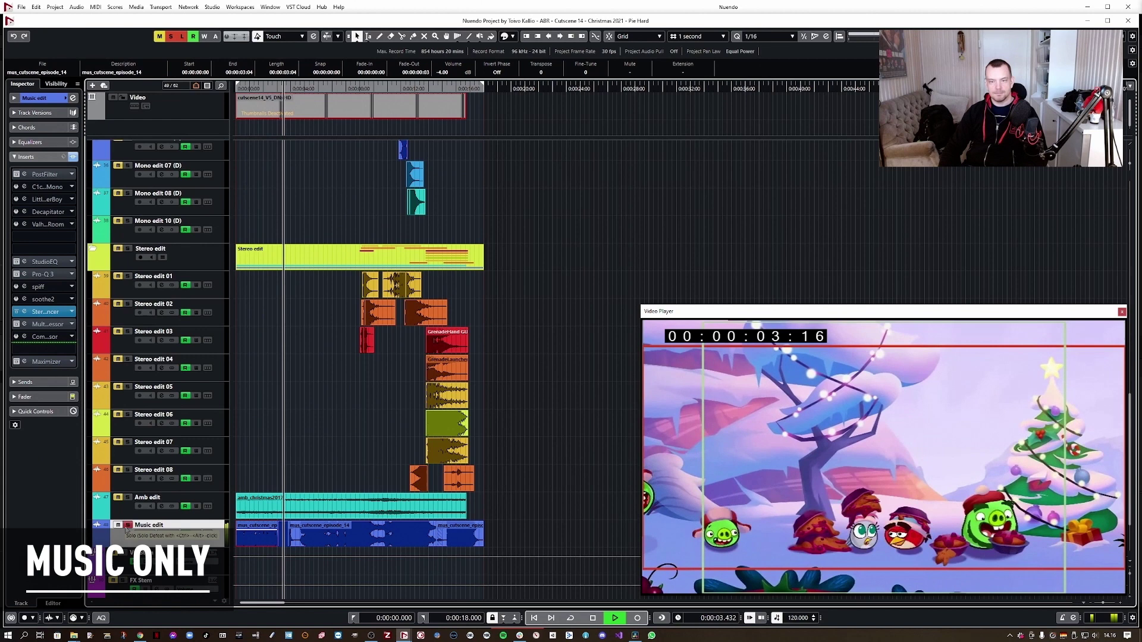
key("space")
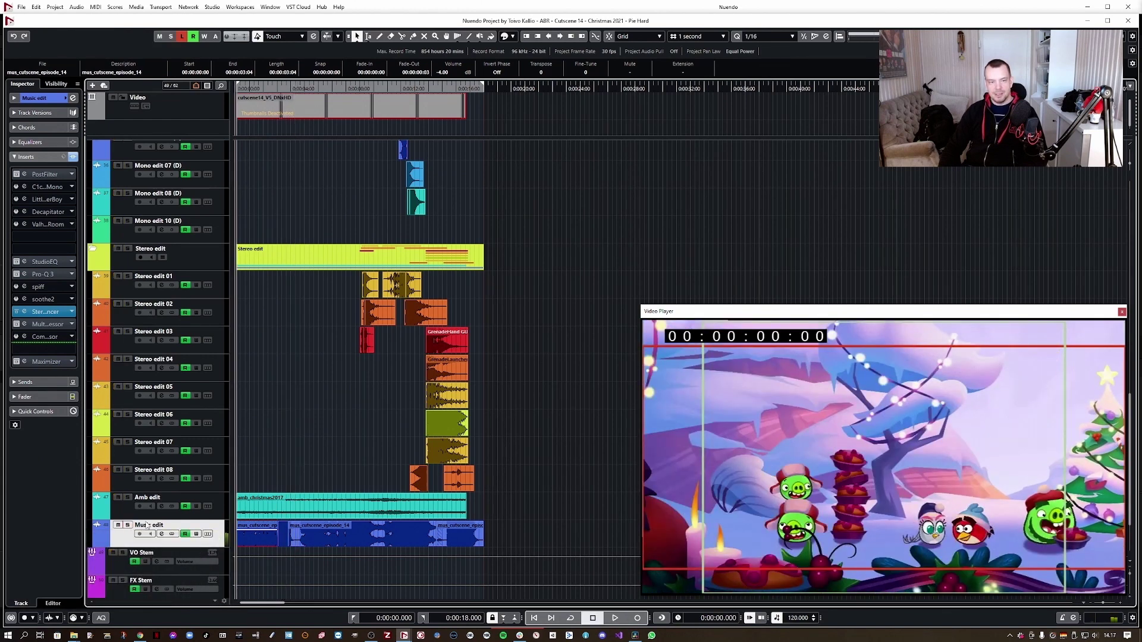
left_click(298, 453)
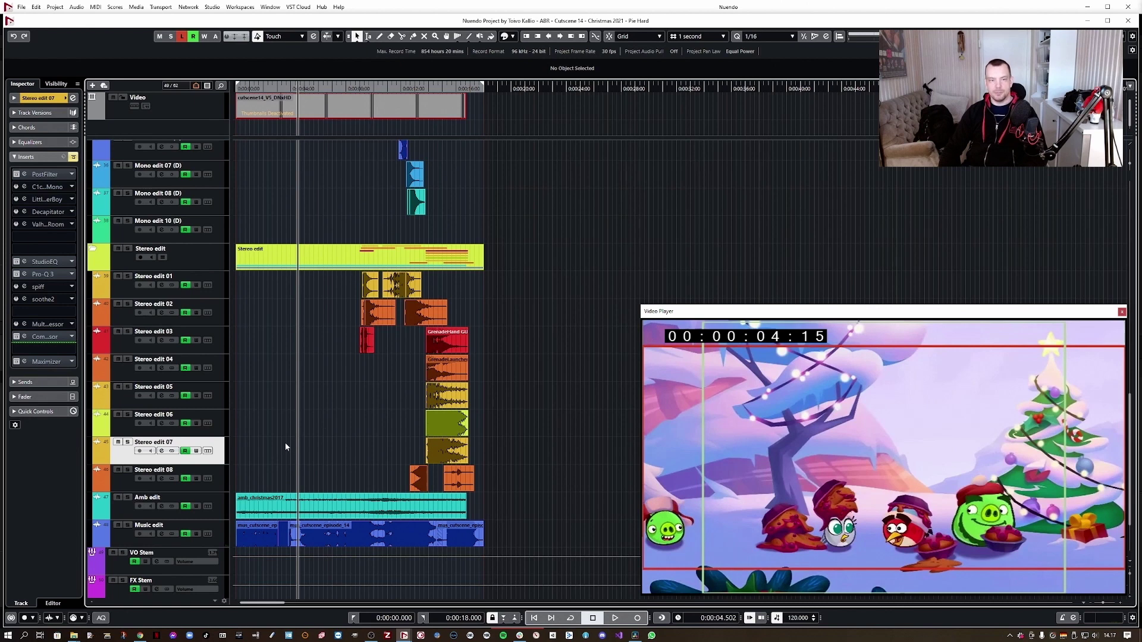
Select the Mono edit 01–03 tree-decor foley tracks and solo them.
scroll(284, 442, "up", 5)
scroll(257, 407, "up", 3)
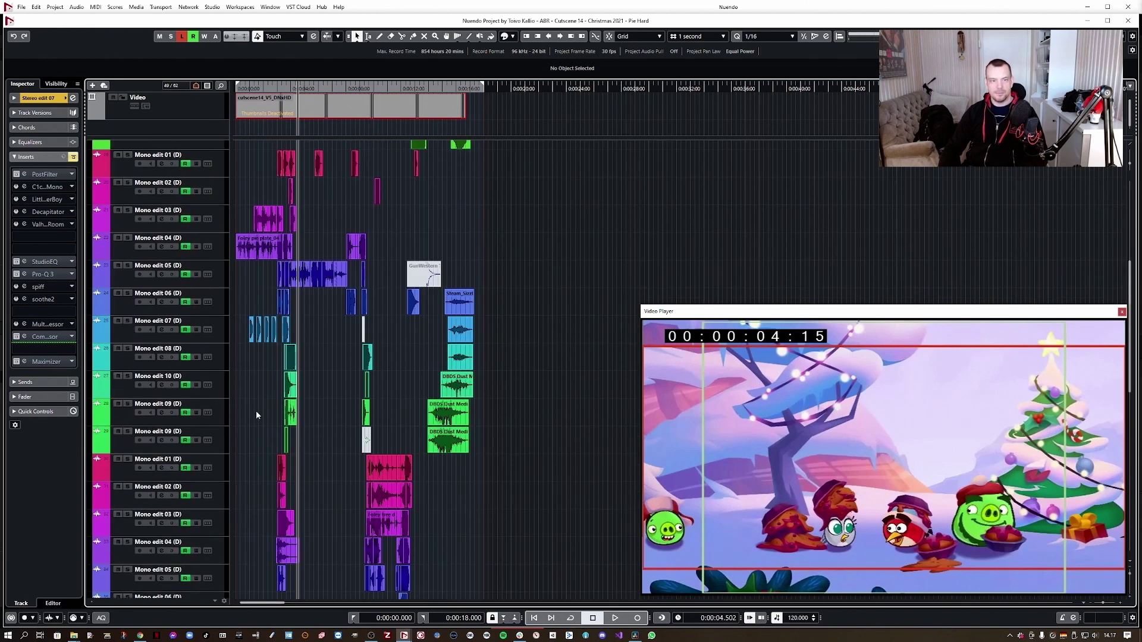
scroll(267, 414, "up", 4)
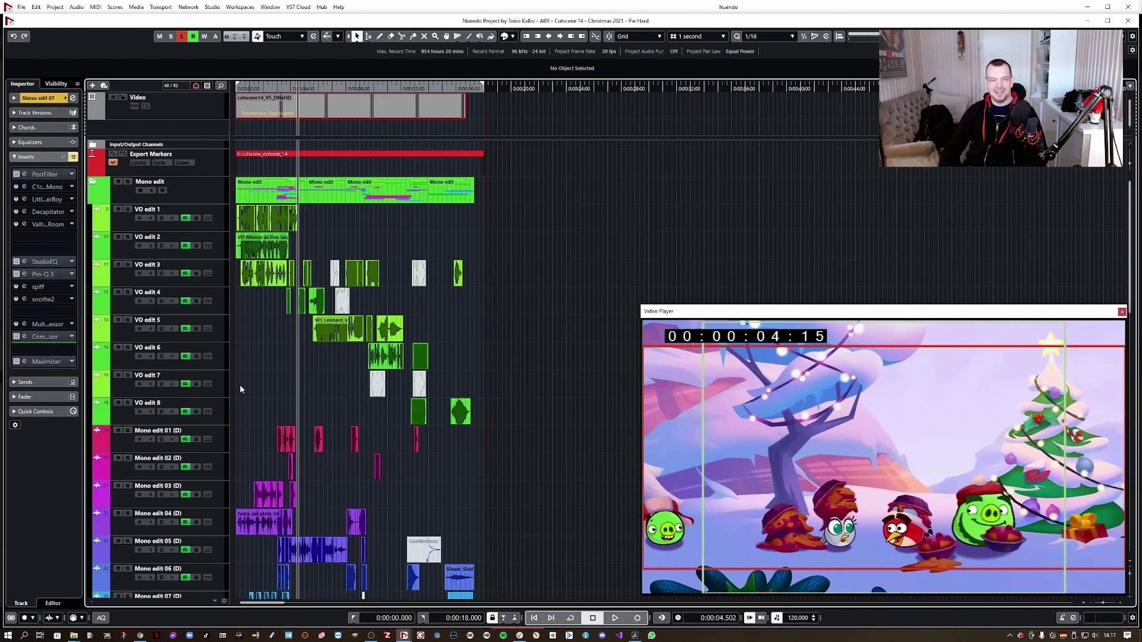
left_click(342, 408)
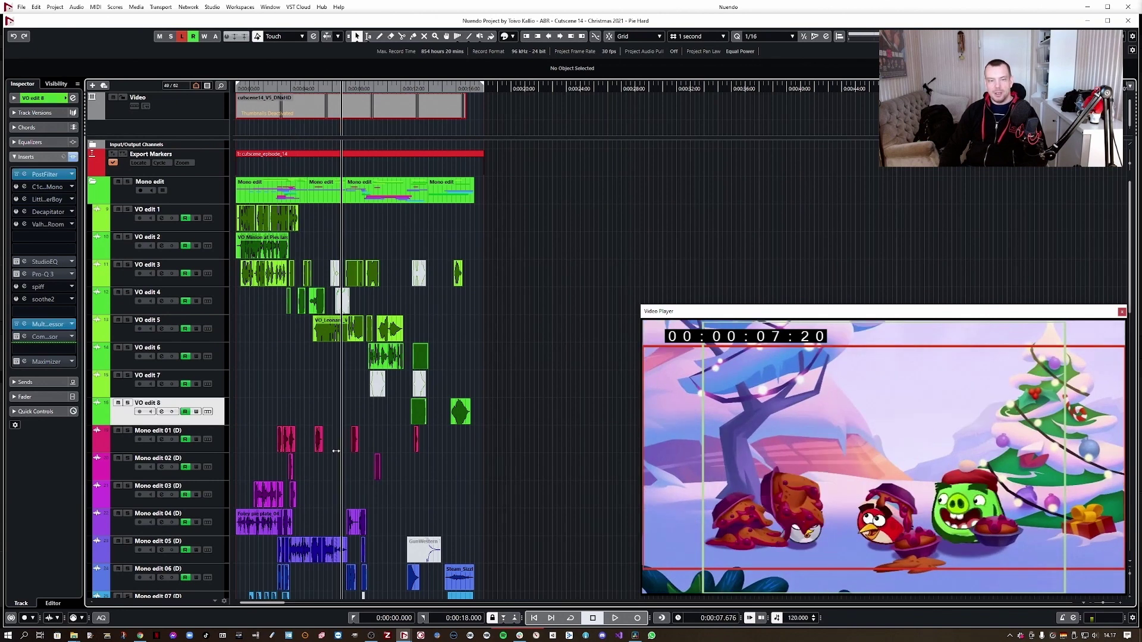
scroll(351, 399, "down", 6)
left_click(363, 376)
key("h")
key("h")
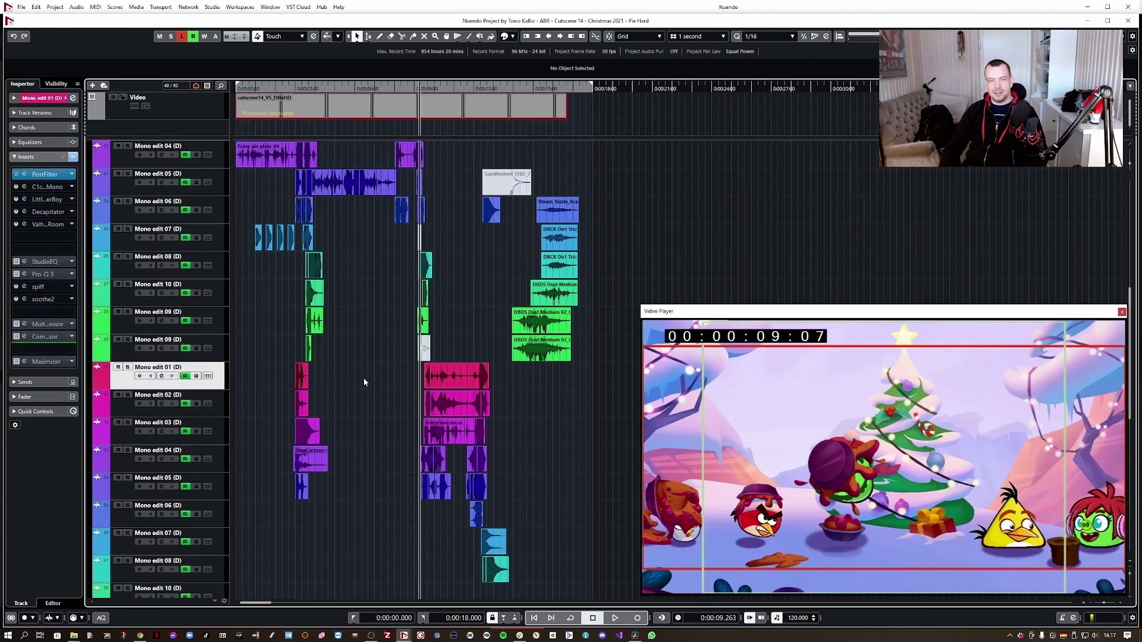
left_click(127, 439, "shift")
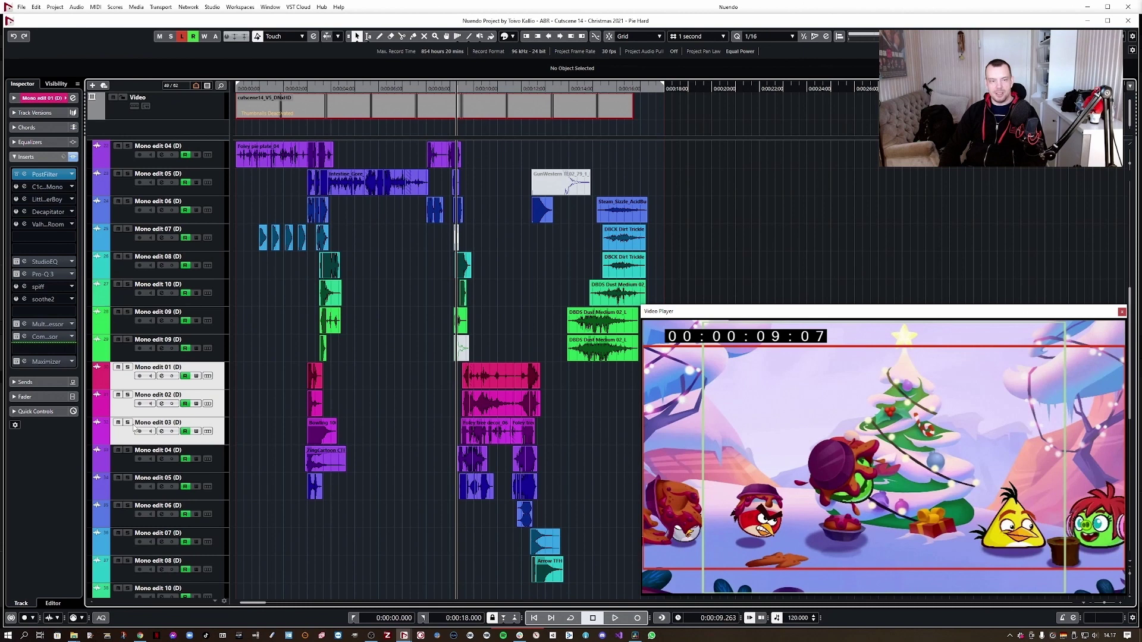
left_click(457, 380)
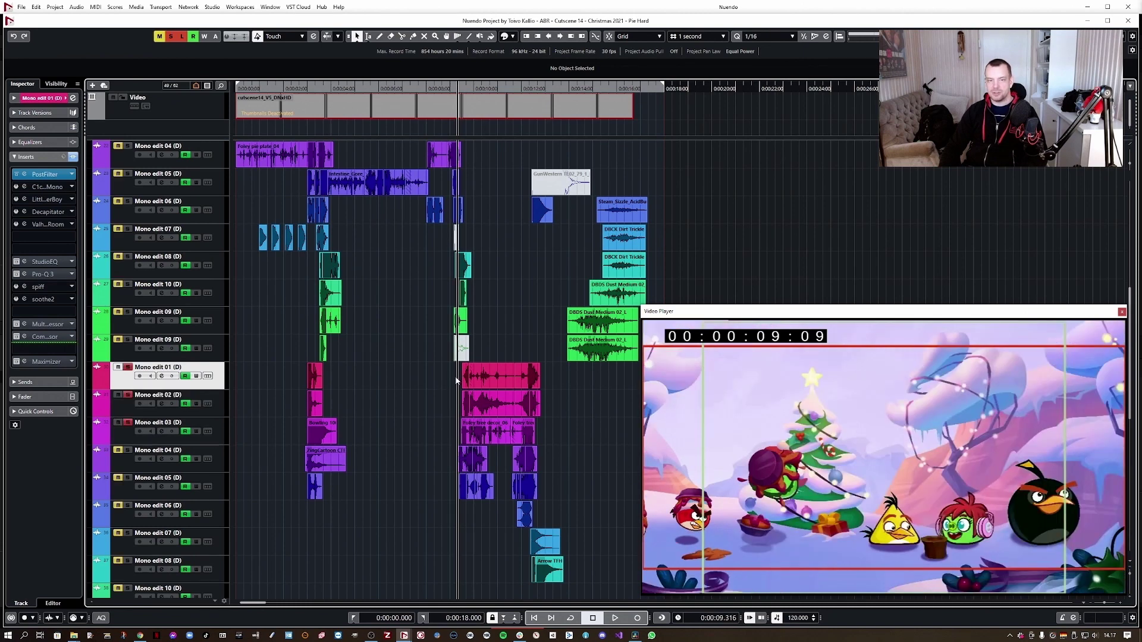
Set the playhead to about 9.1 seconds at the Mono edit 01–03 clips.
scroll(455, 377, "up", 3)
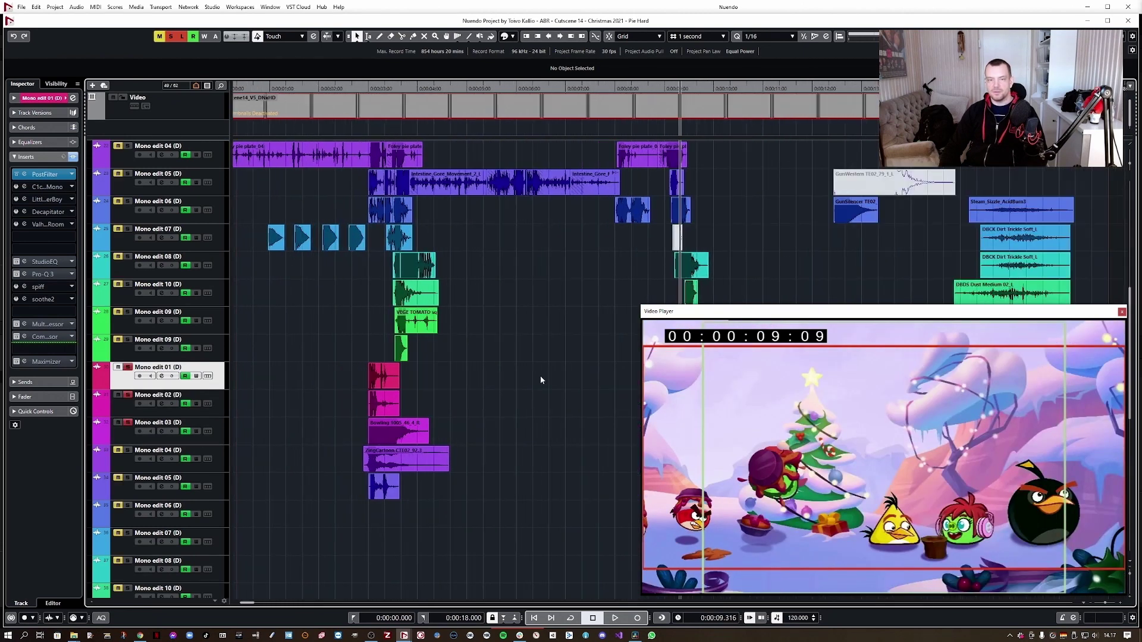
scroll(539, 376, "down", 3)
left_click(456, 380)
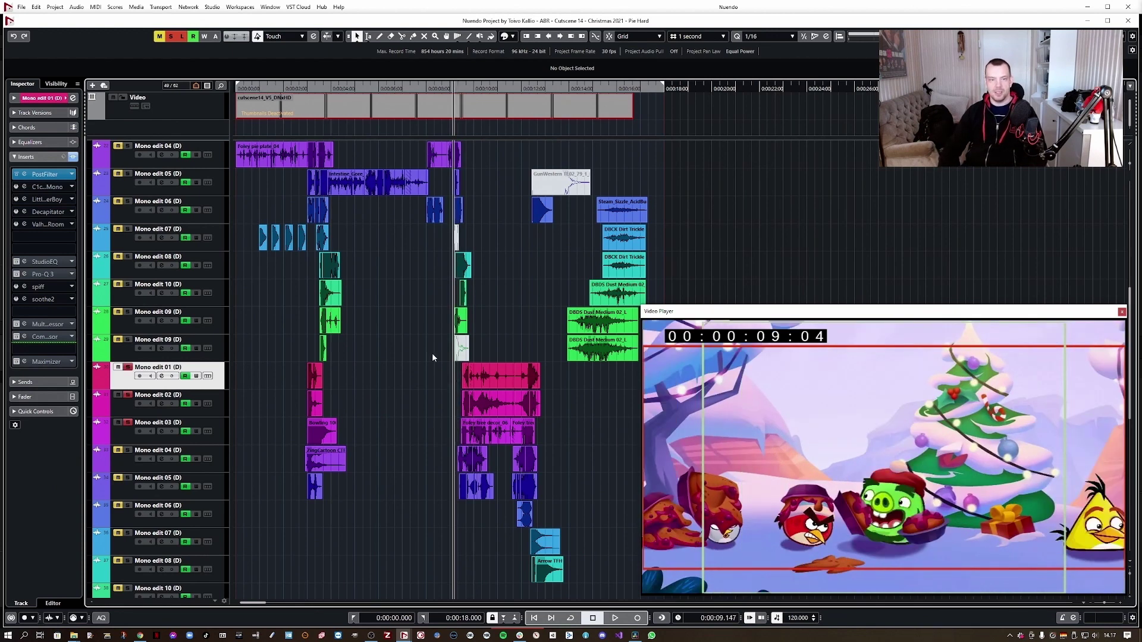
left_click(136, 424, "shift")
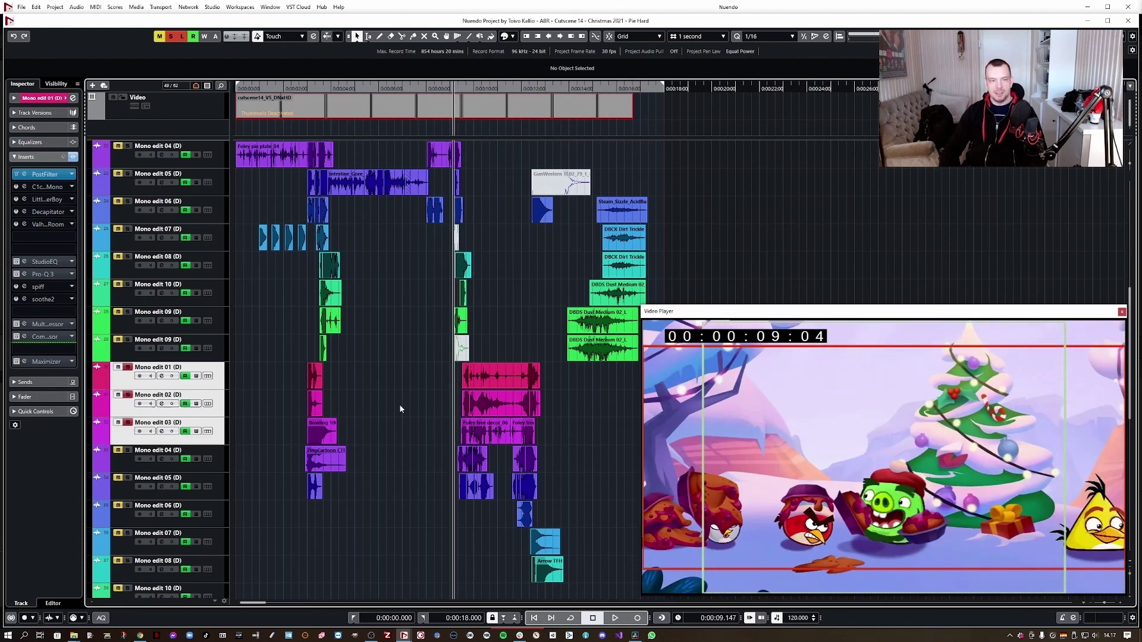
left_click(453, 375)
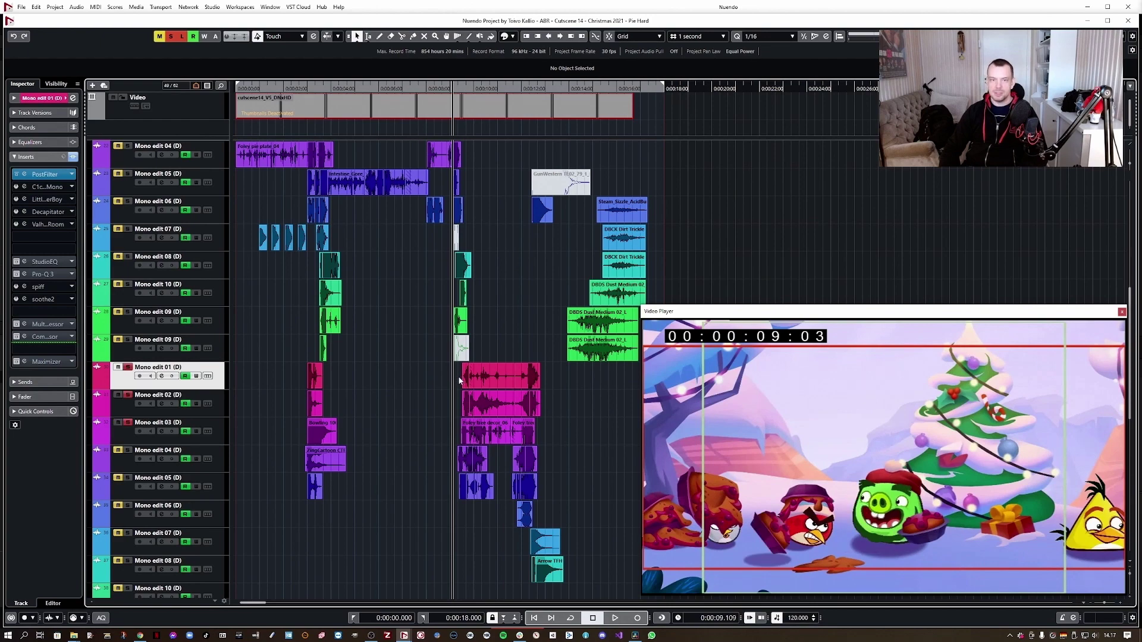
Play the soloed tree-decor foley against the video from 9.1 seconds, then stop.
key("space")
key("h")
key("h")
key("h")
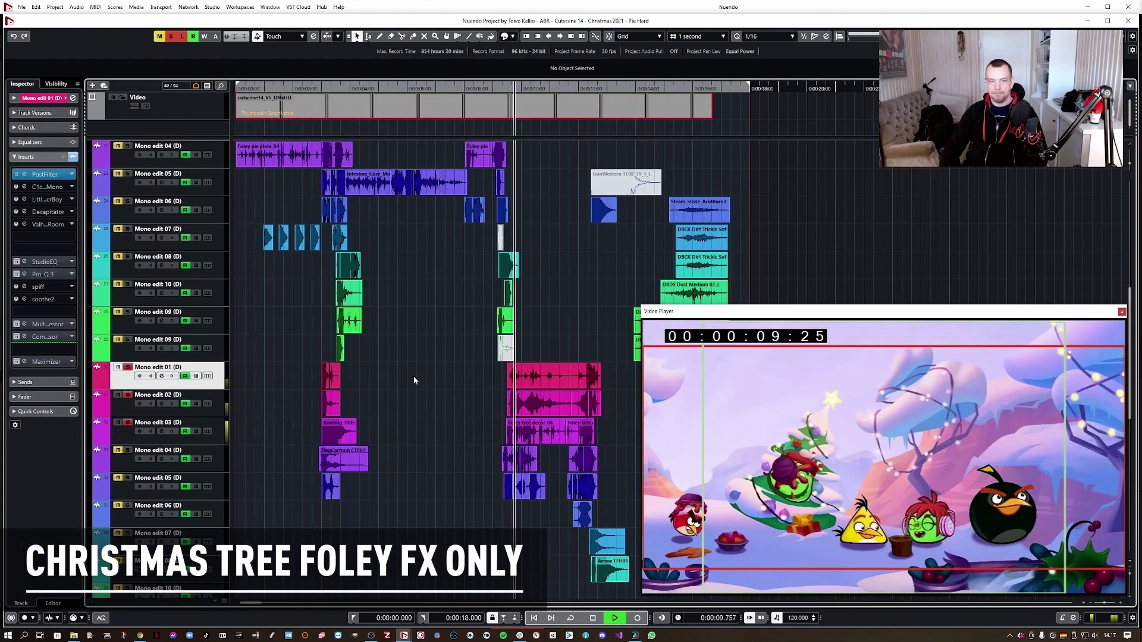
key("g")
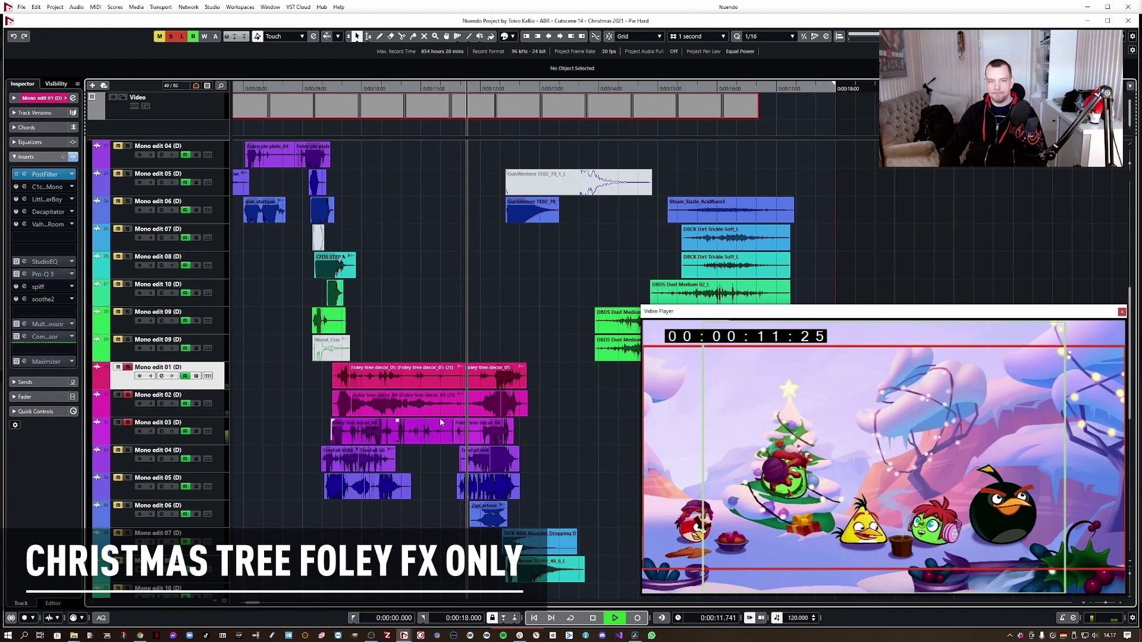
key("space")
key("space")
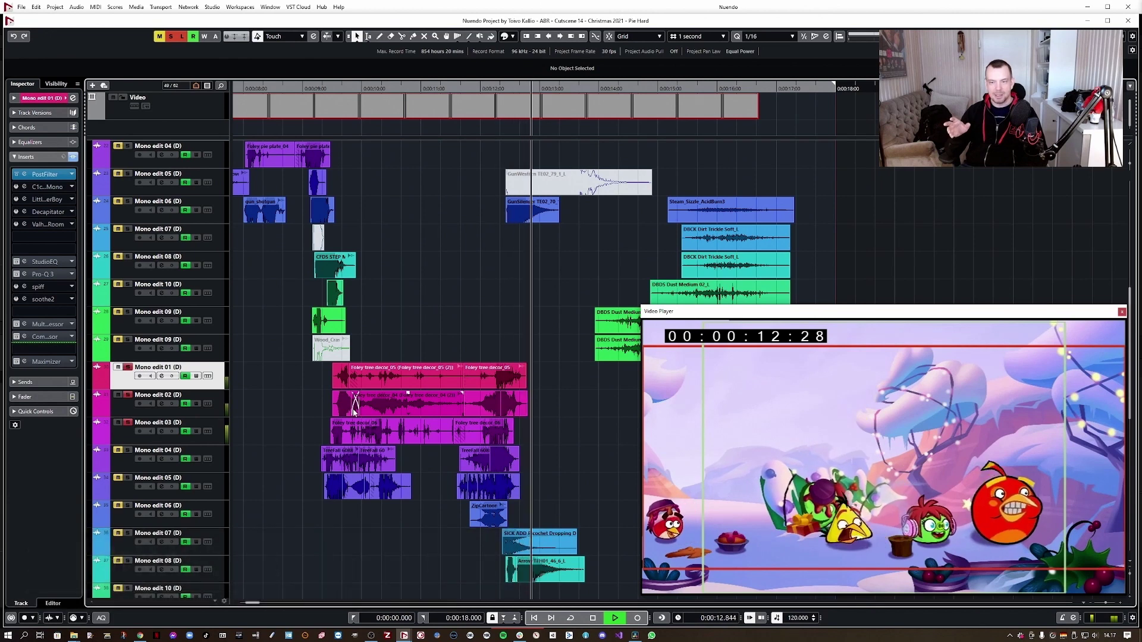
key("space")
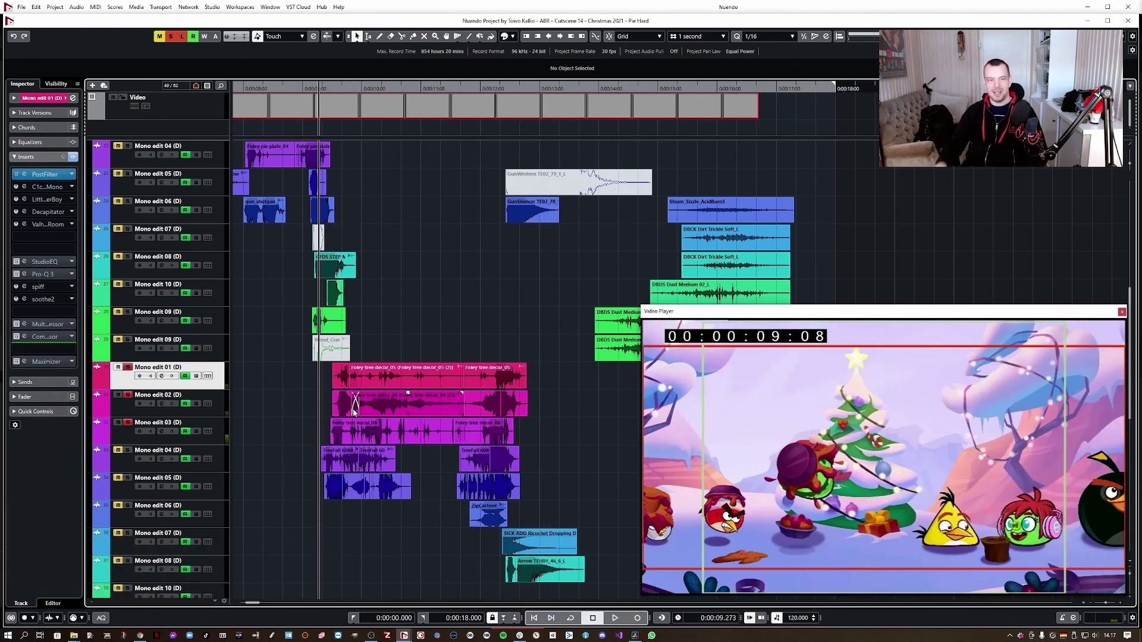
Reselect Mono edit 01–03 and reposition the playhead at 9.1 seconds.
left_click(128, 429, "shift")
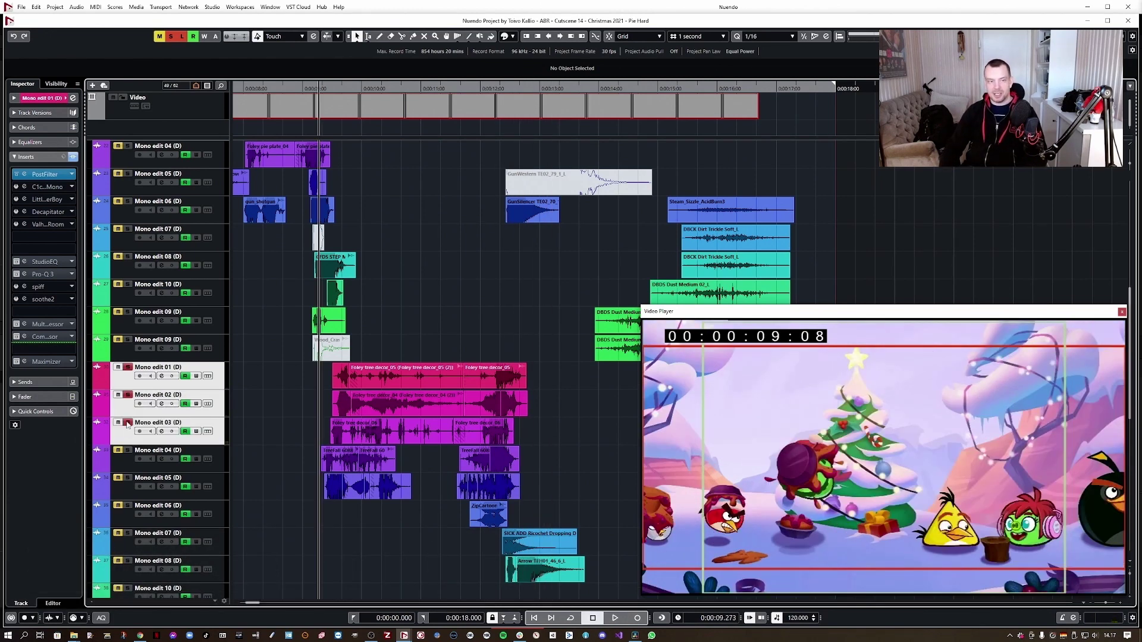
left_click(299, 388)
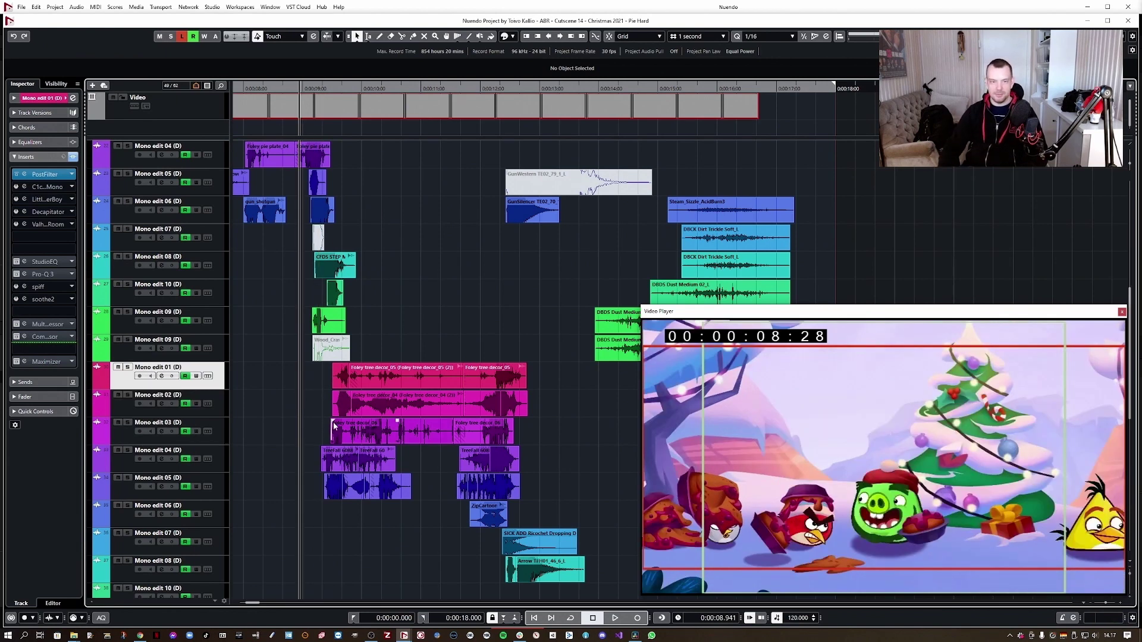
left_click(313, 395)
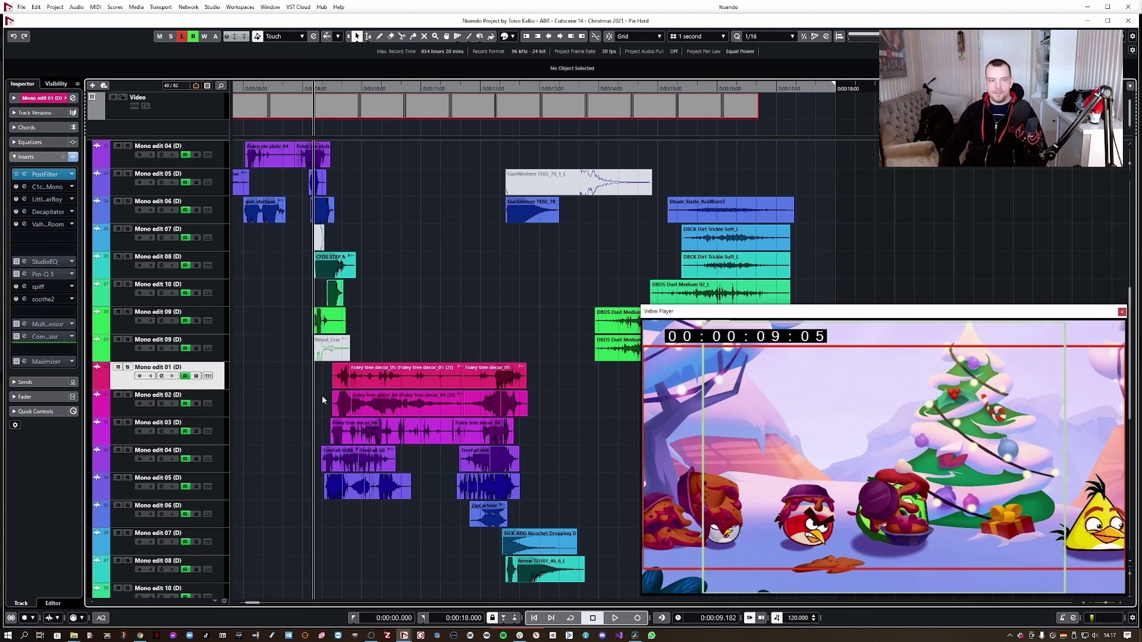
left_click(311, 388)
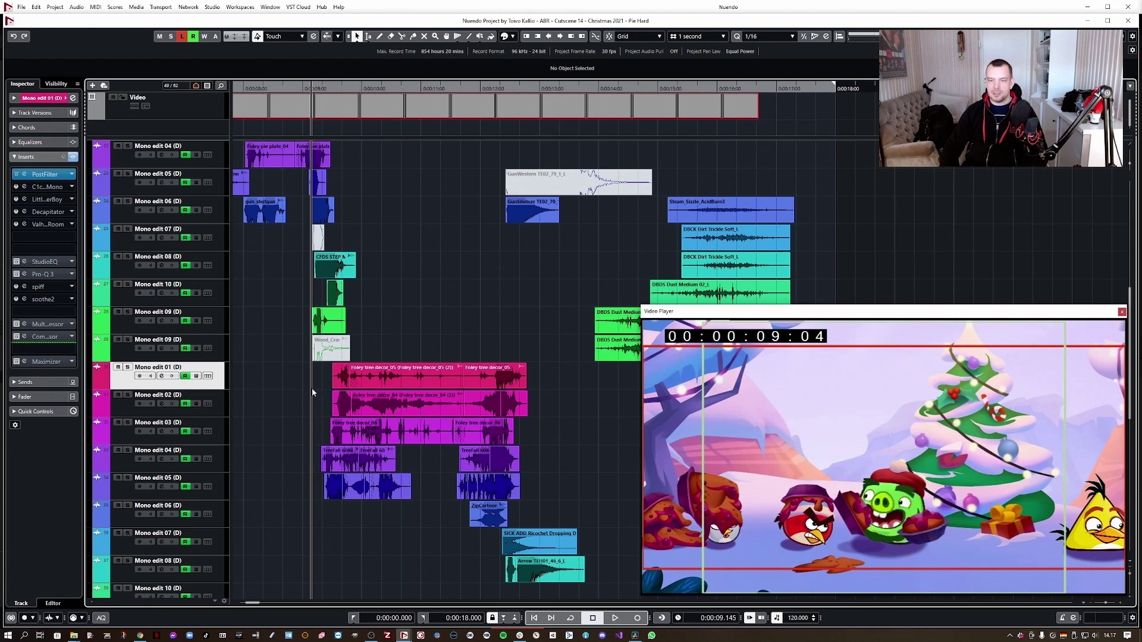